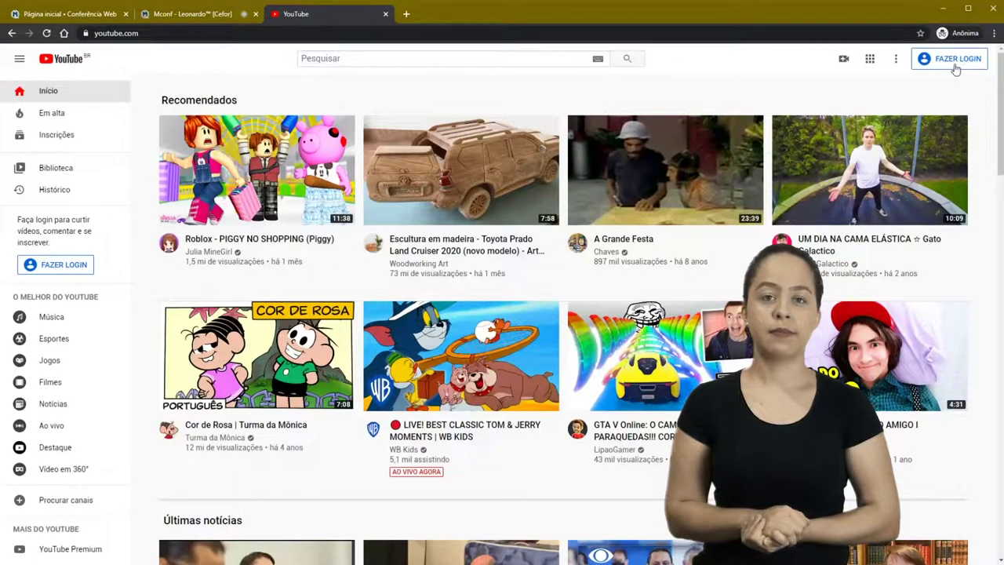
Log in to YouTube with the channel's Google account and password, then go to YouTube Studio.
click(950, 59)
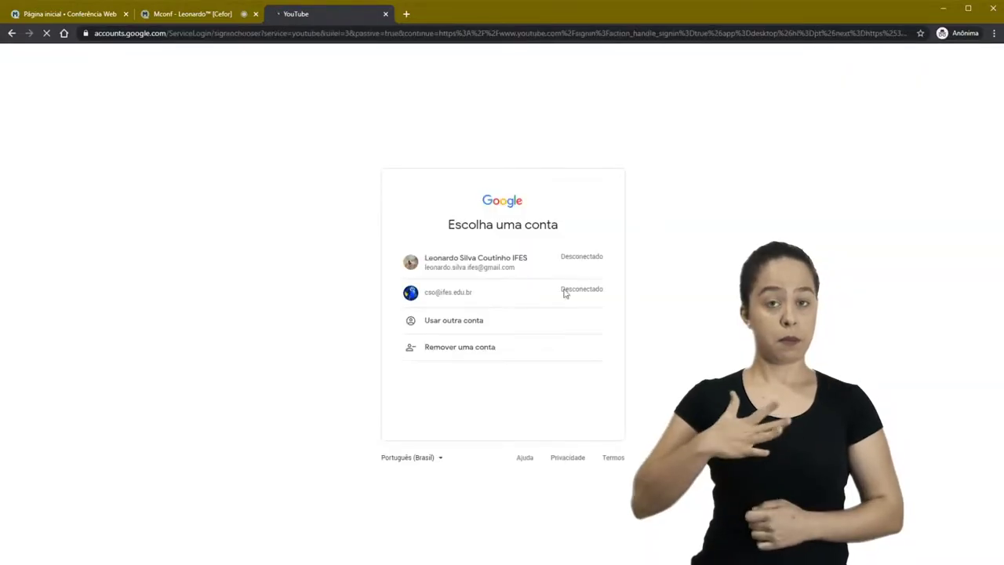
click(493, 272)
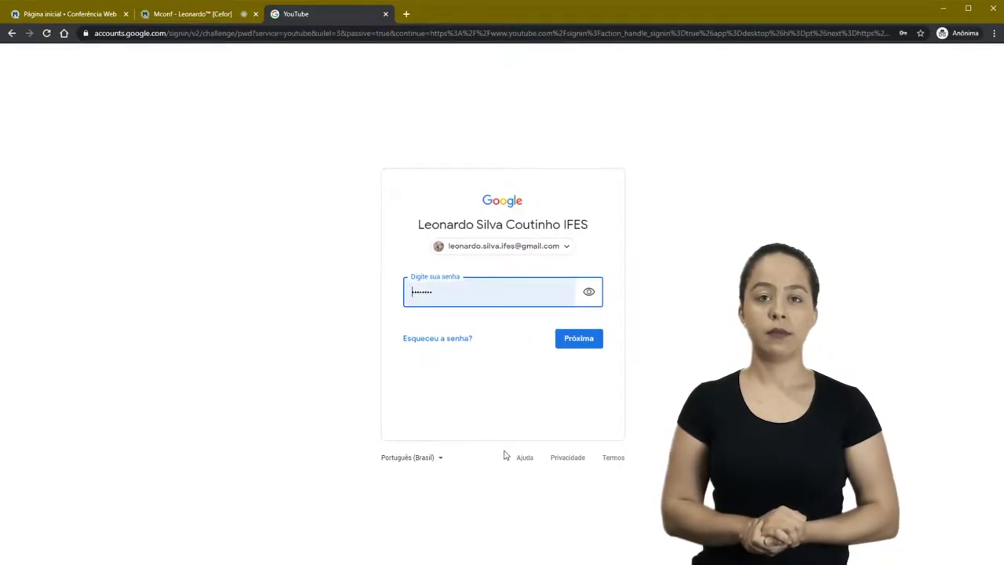
click(593, 339)
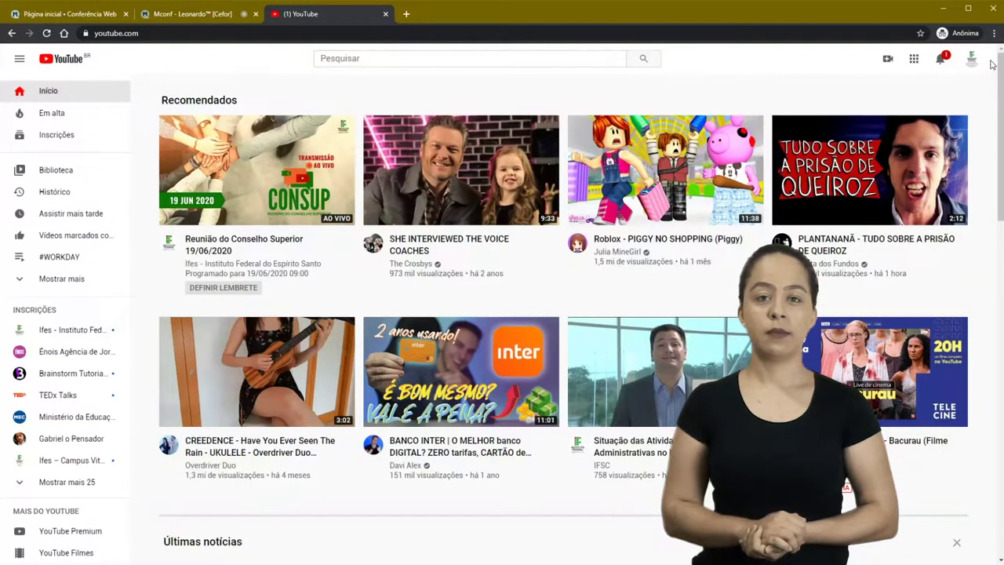
click(971, 60)
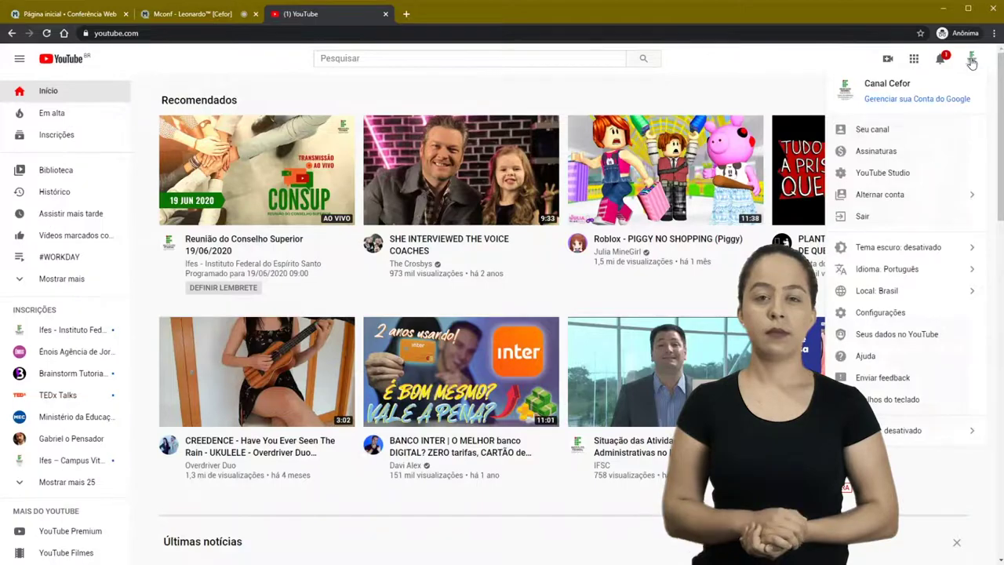
click(890, 173)
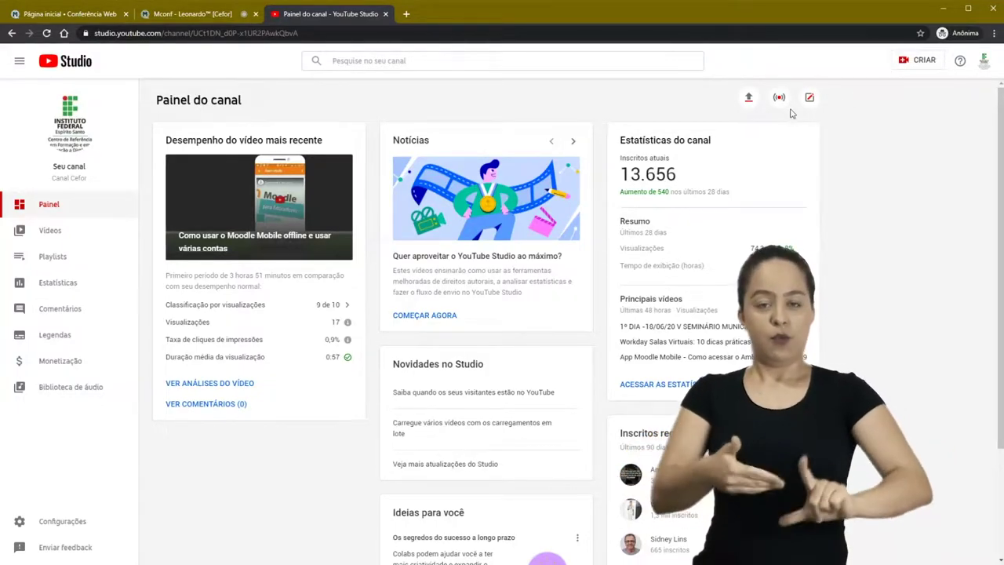
Create a new live stream from CRIAR, dismissing the offer to reuse earlier settings.
click(914, 66)
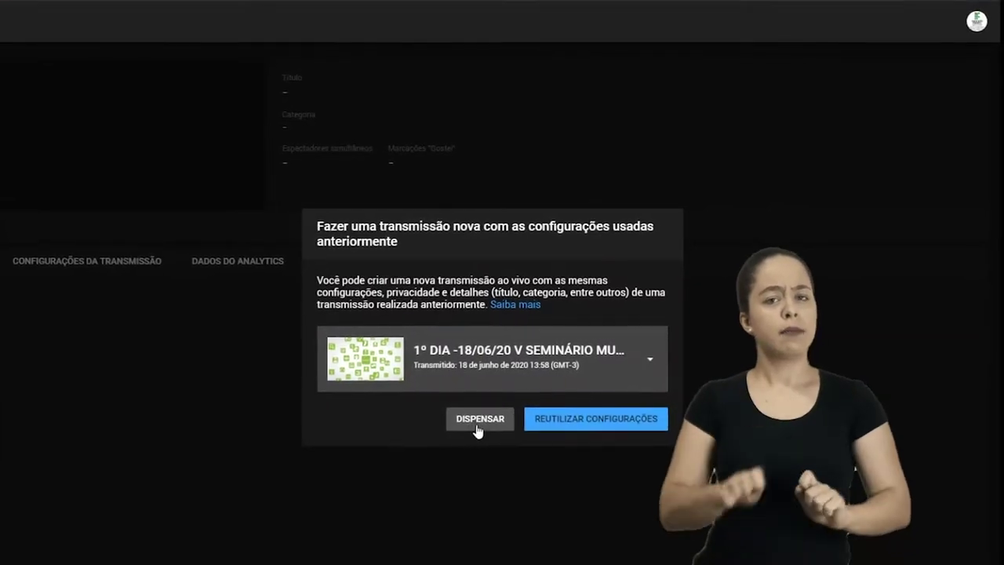
click(476, 424)
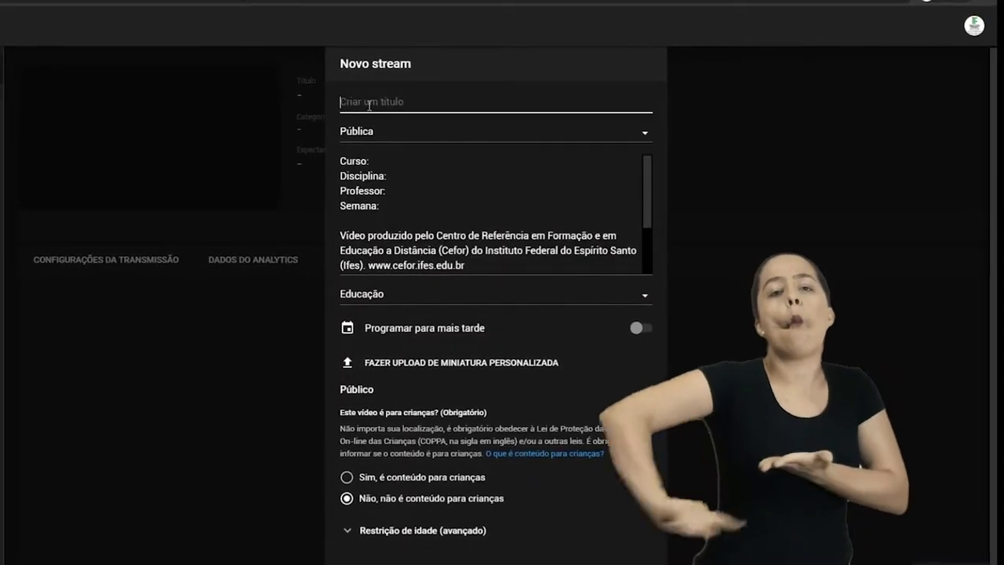
Title the stream 'Teste', set it to Não listada, and delete the Curso–Semana description lines.
click(378, 107)
text(Teste)
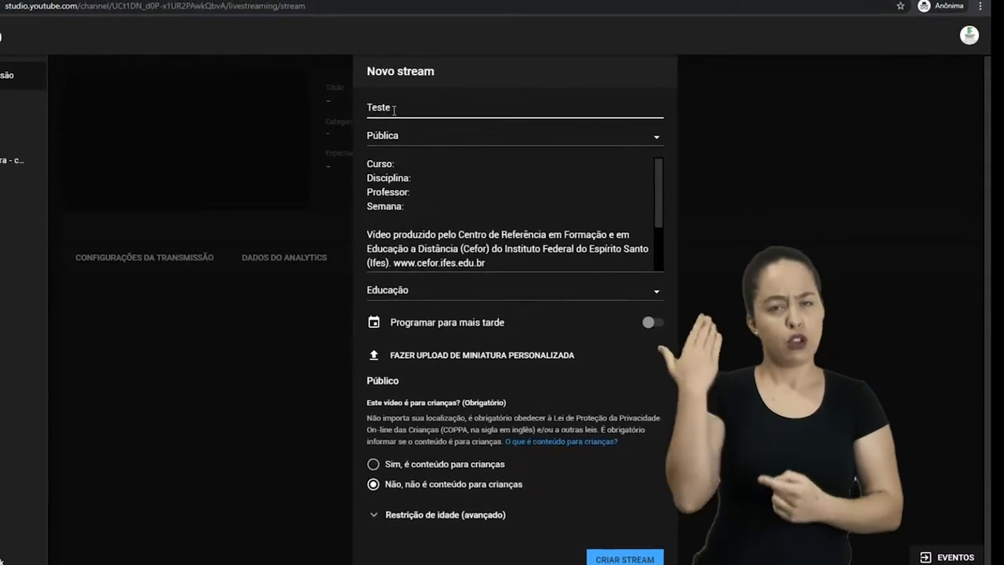
click(419, 138)
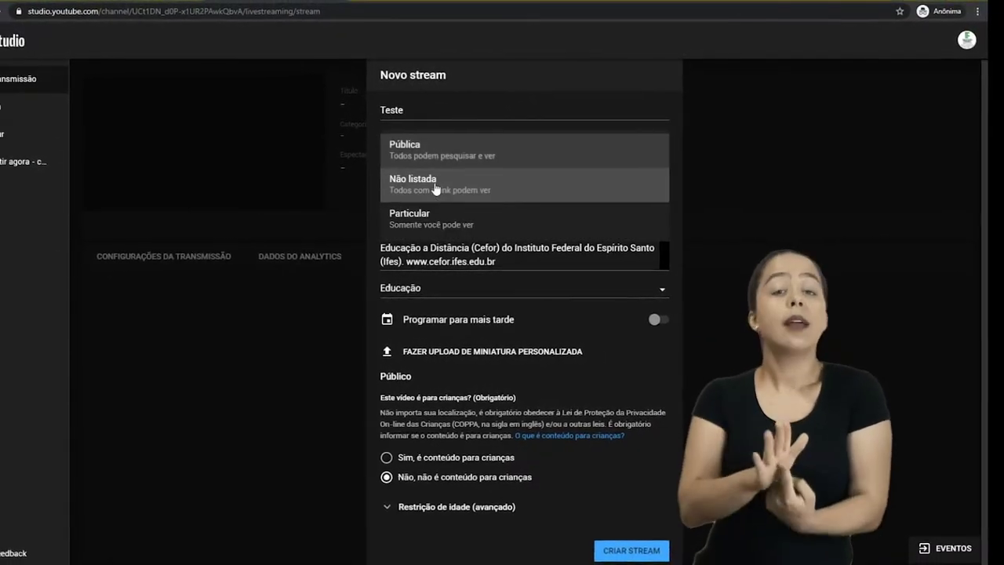
click(452, 195)
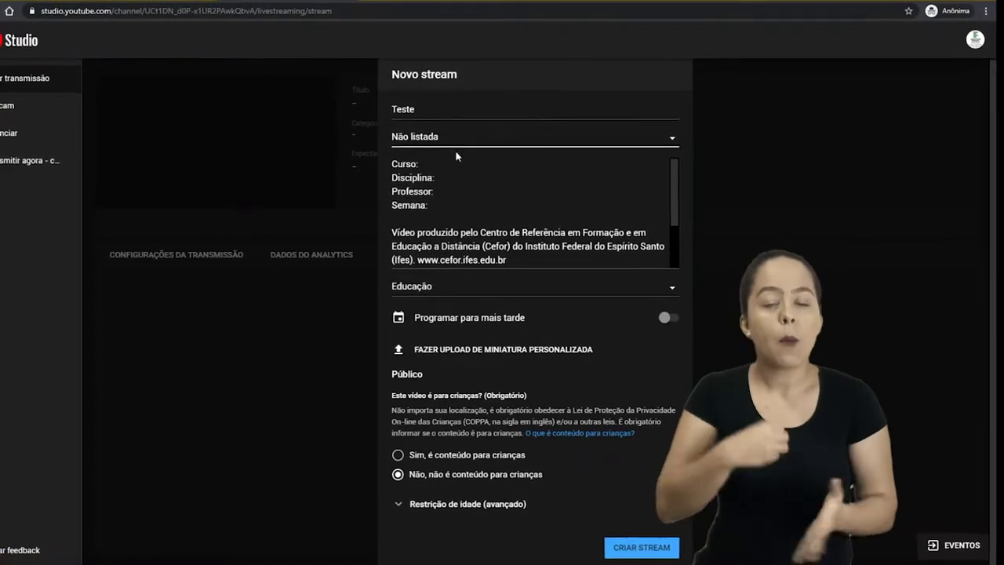
click(459, 139)
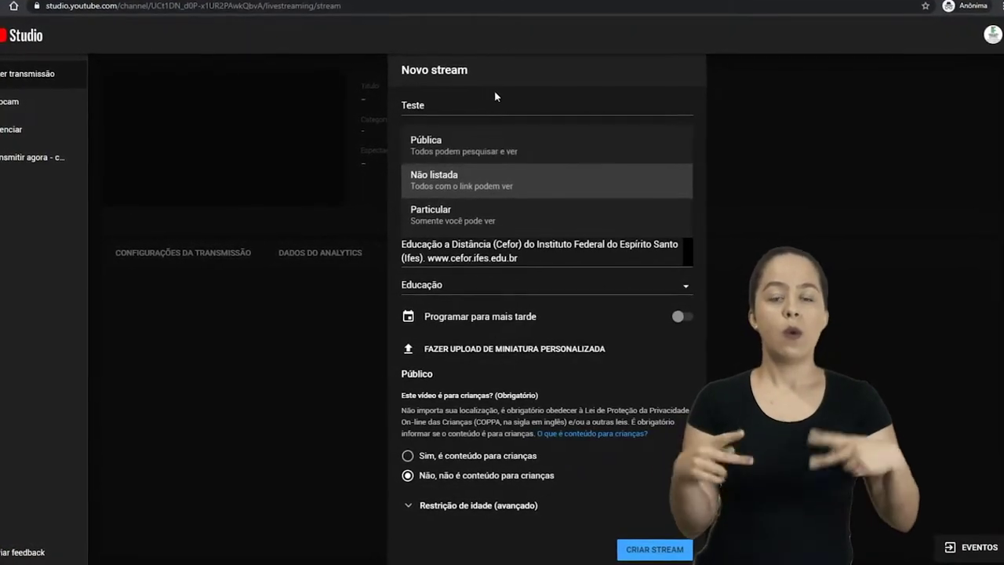
click(494, 96)
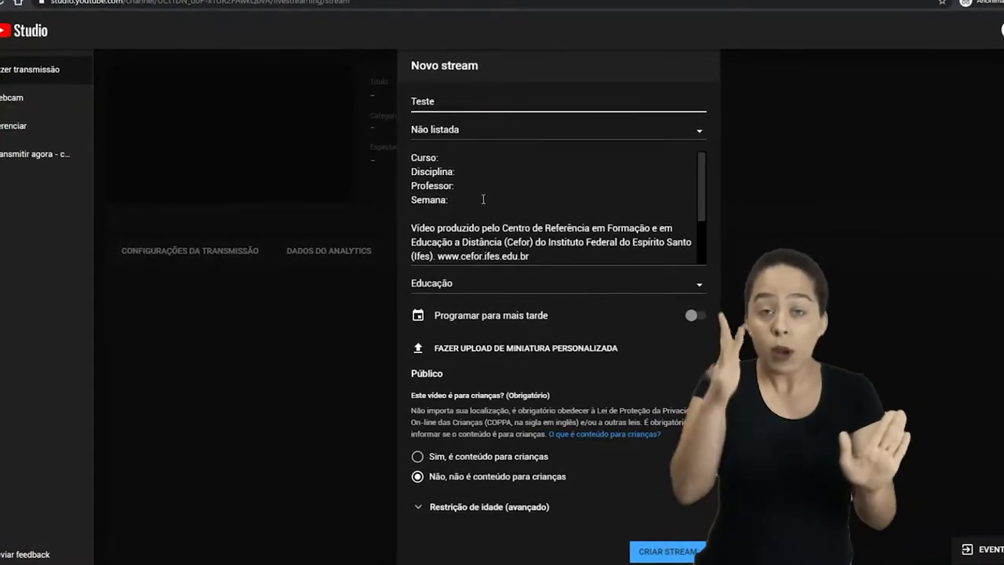
drag(445, 201, 401, 154)
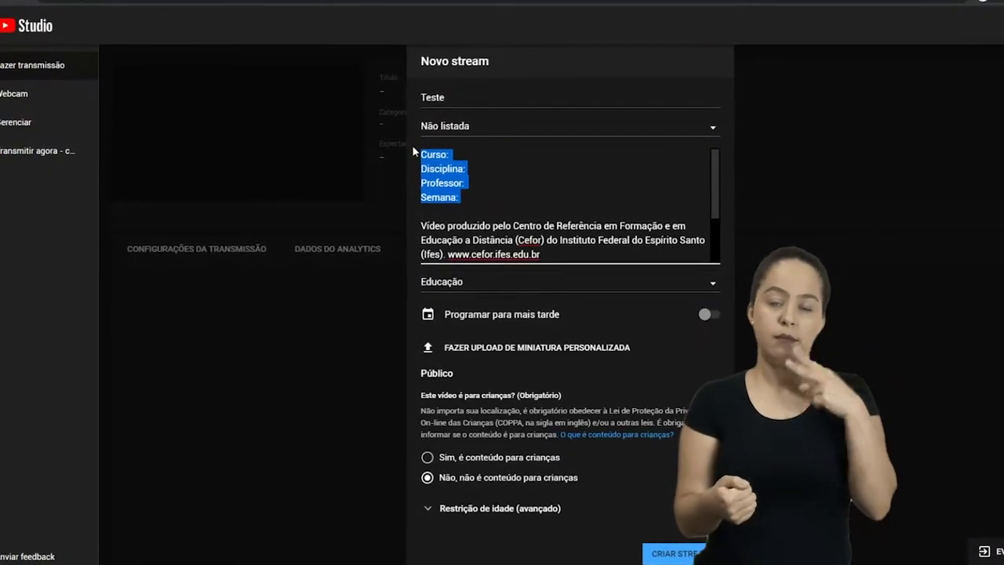
key(BackSpace)
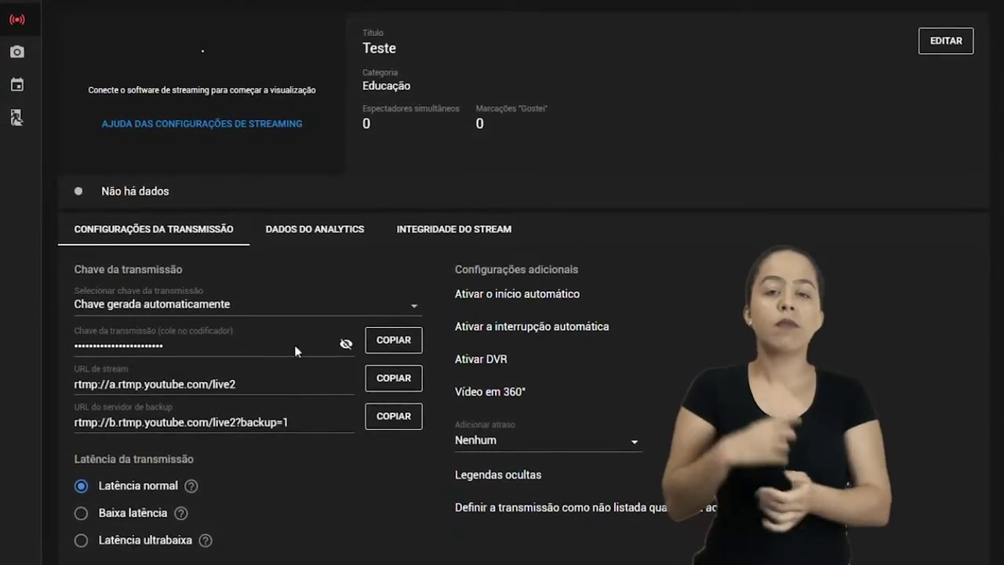
Reveal and inspect the Teste stream key in YouTube Studio.
click(345, 347)
click(182, 351)
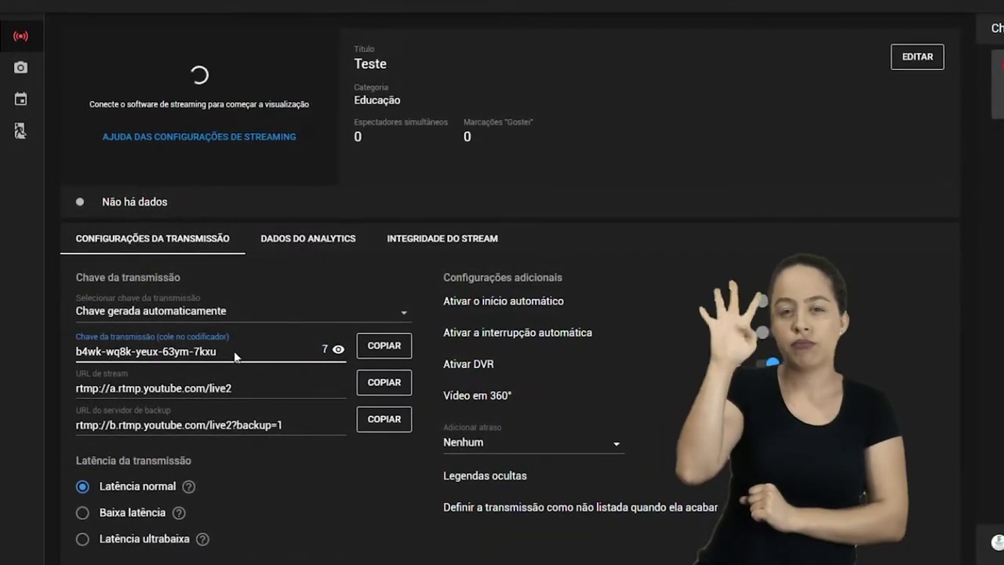
triple_click(234, 351)
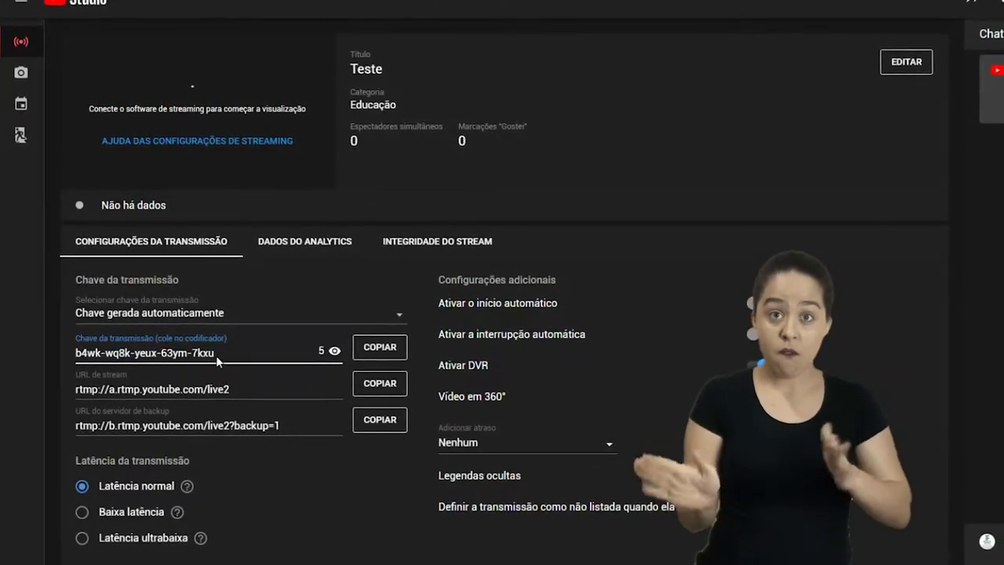
drag(215, 356, 97, 354)
click(97, 354)
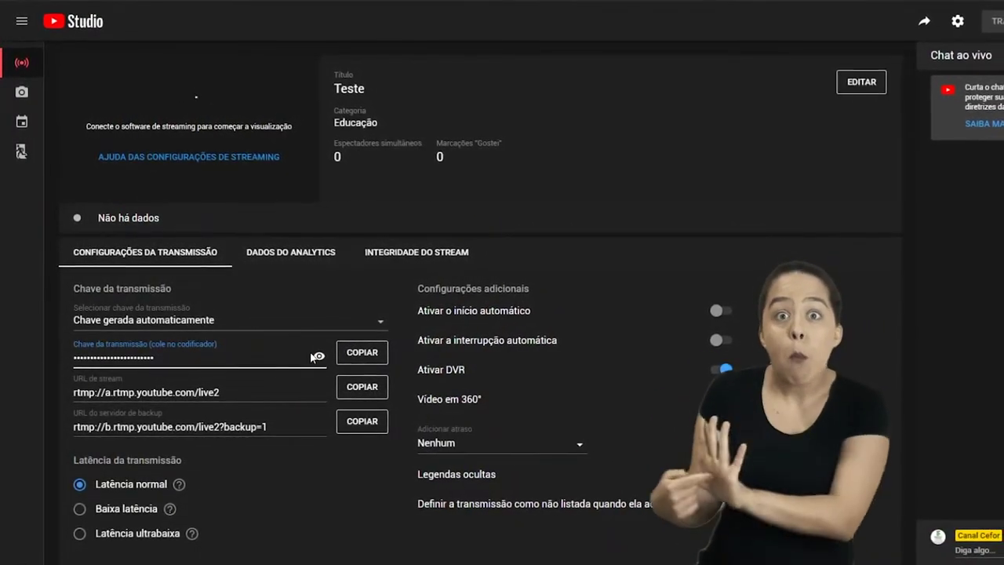
click(318, 358)
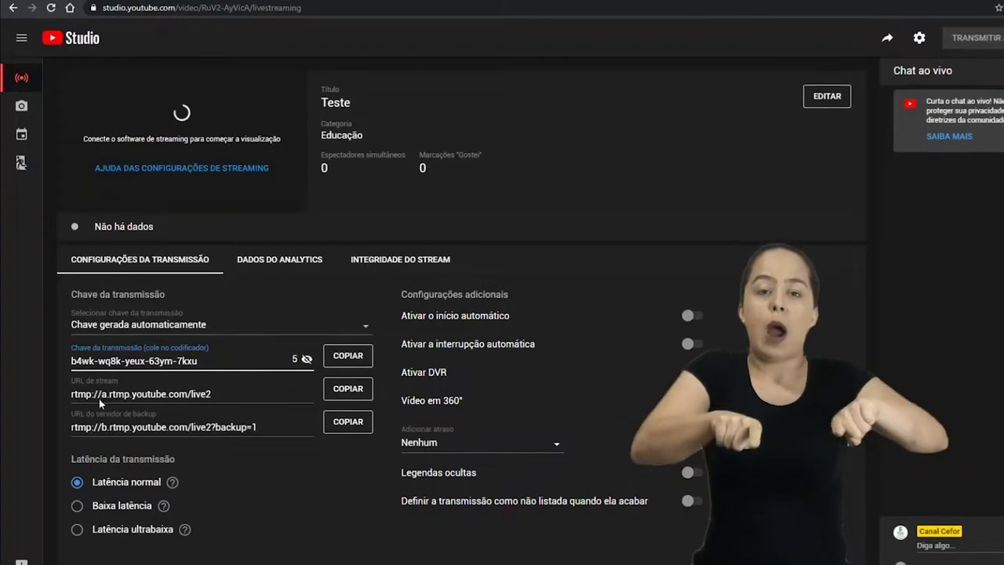
Copy the stream URL rtmp://a.rtmp.youtube.com/live2 to the clipboard.
drag(70, 395, 209, 396)
key(ctrl+c)
click(235, 394)
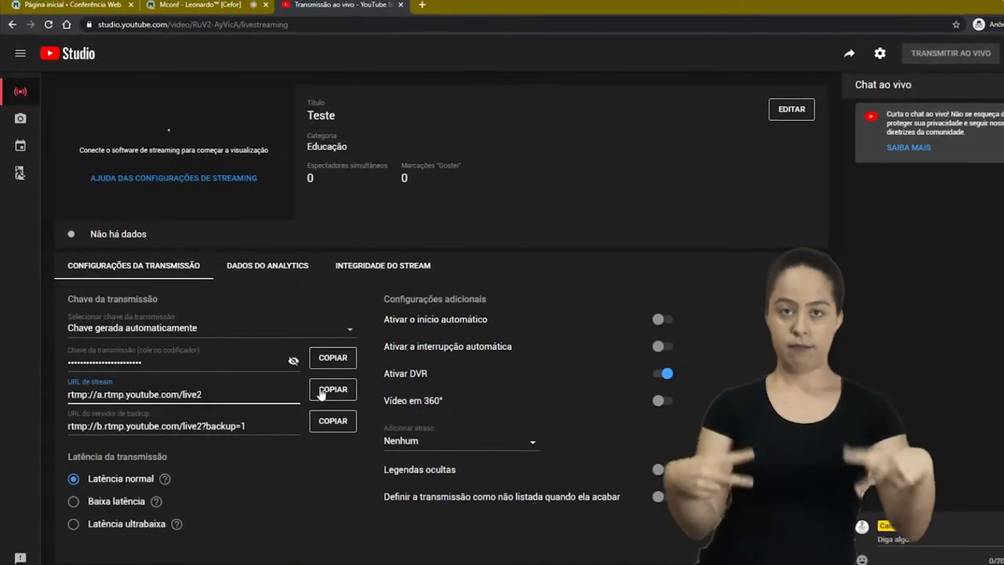
click(320, 392)
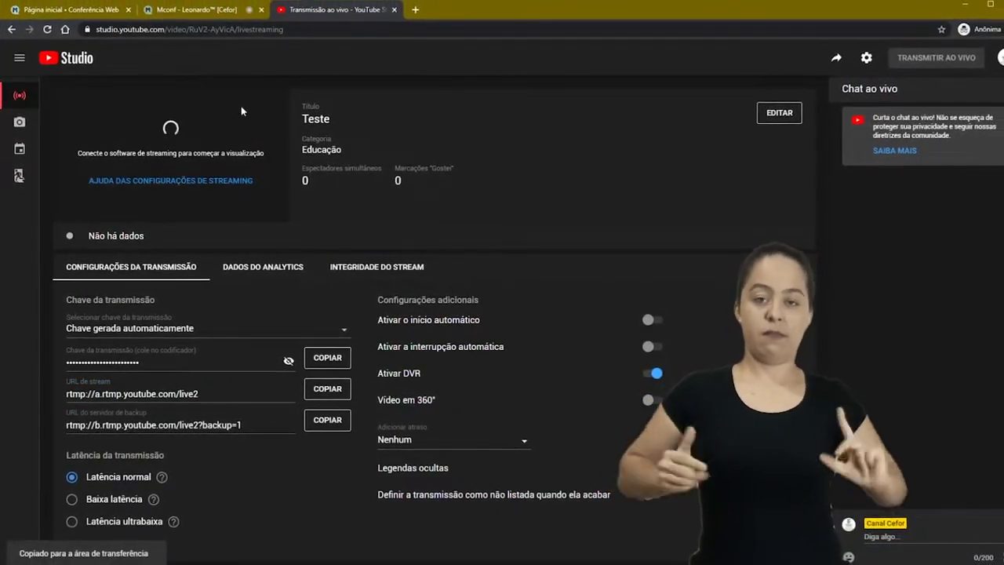
click(204, 14)
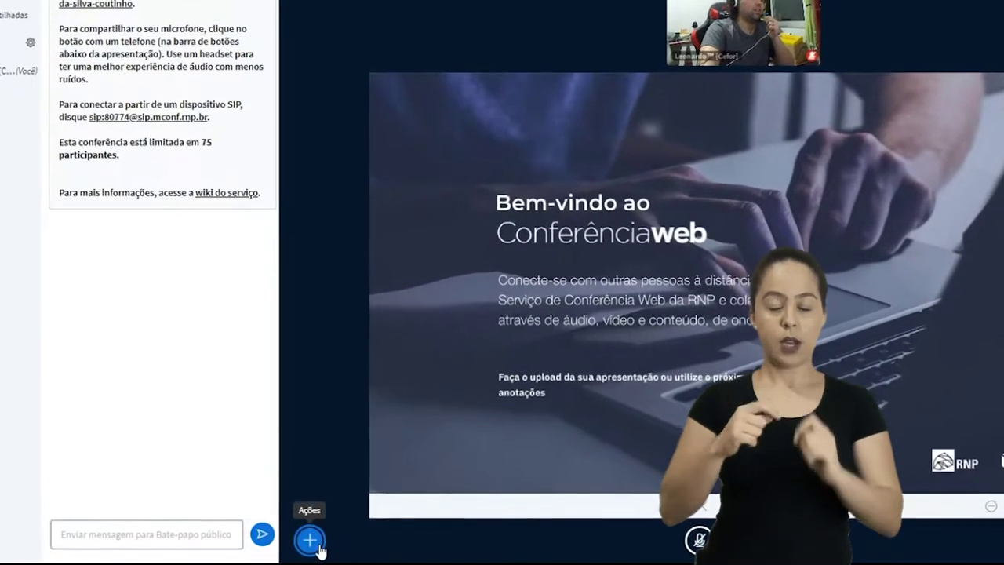
Begin setting up a broadcast of the Mconf session using RTMP.
click(311, 545)
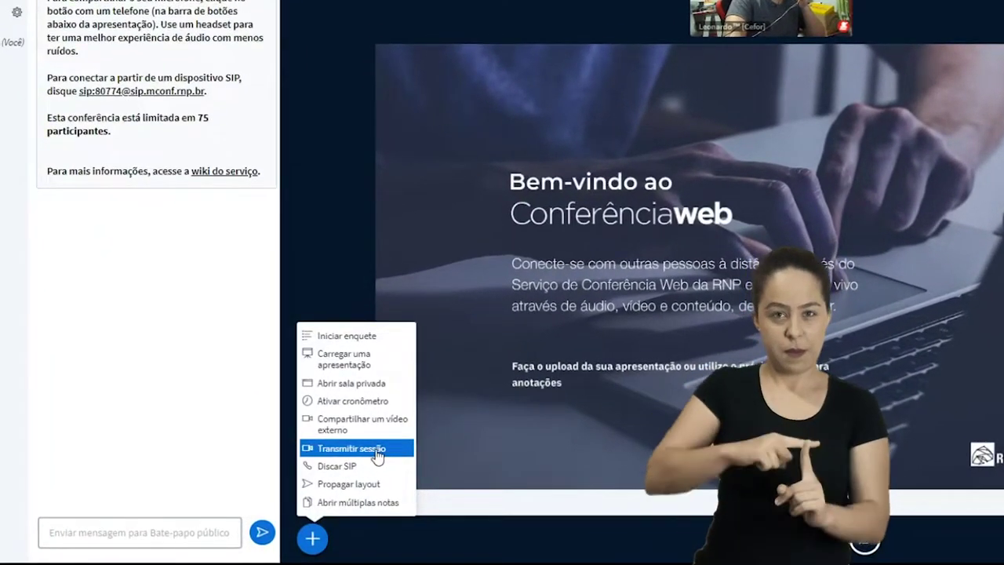
click(377, 452)
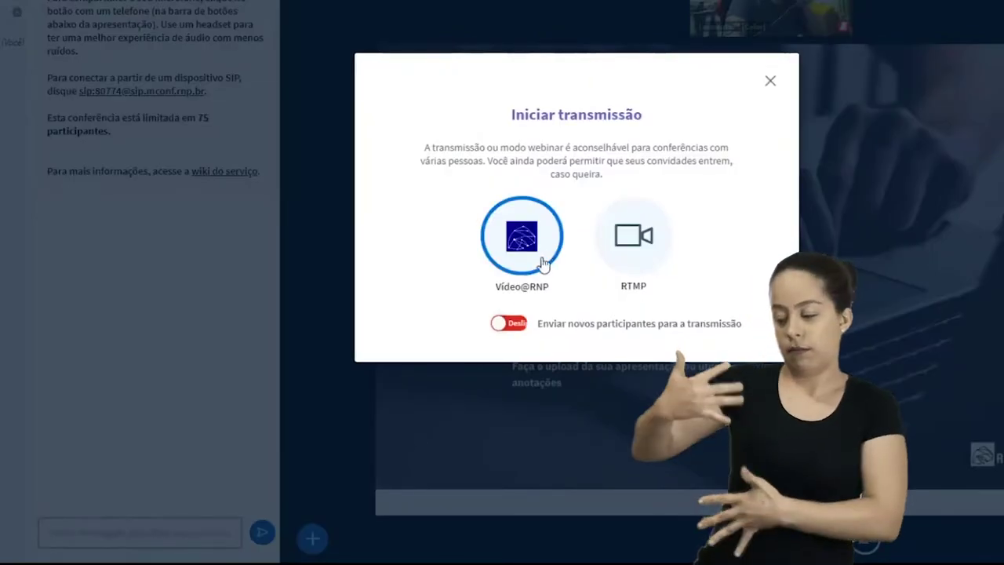
click(636, 259)
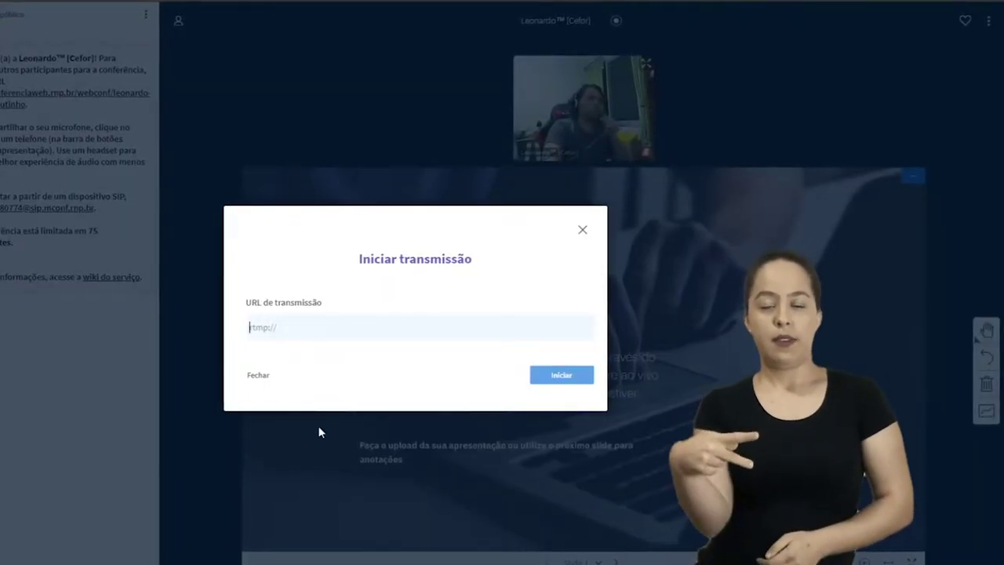
Enter rtmp://a.rtmp.youtube.com/live2/ followed by the stream key and start the transmission.
key(ctrl+v)
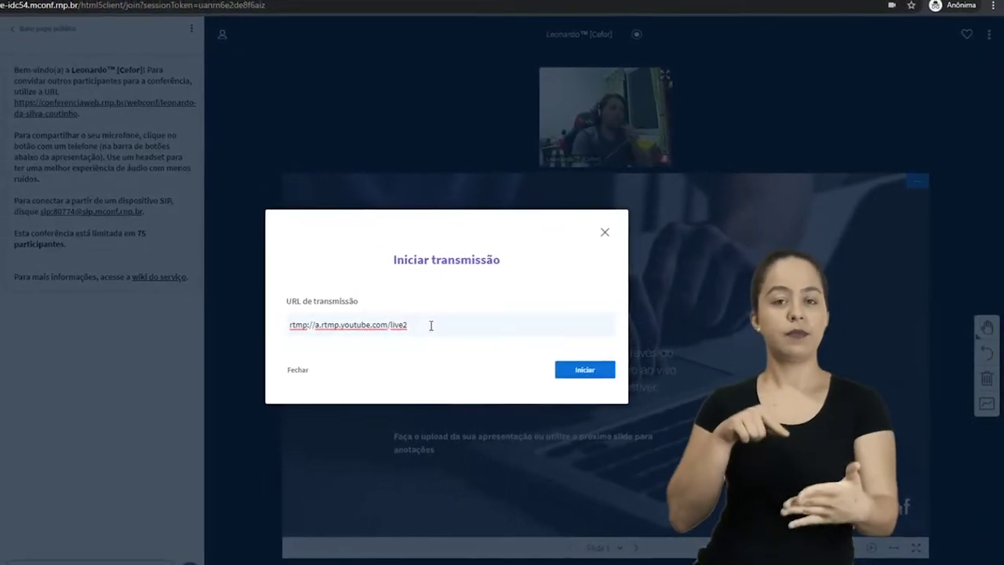
text(/)
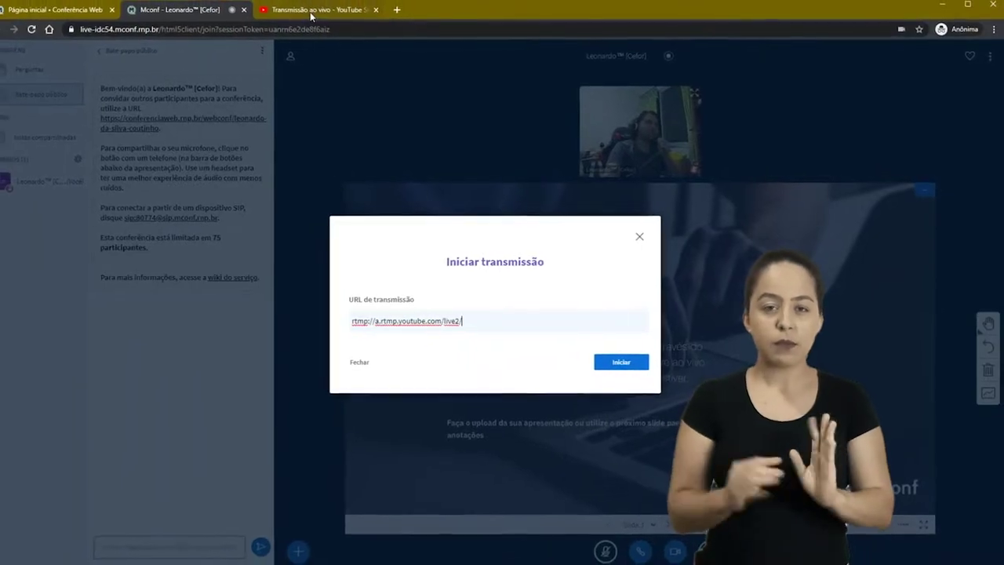
click(310, 8)
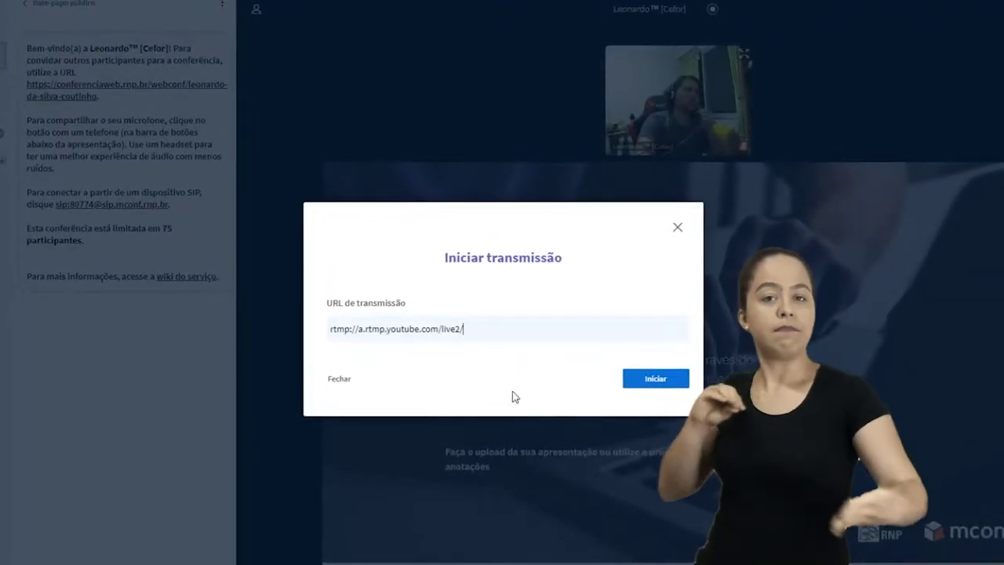
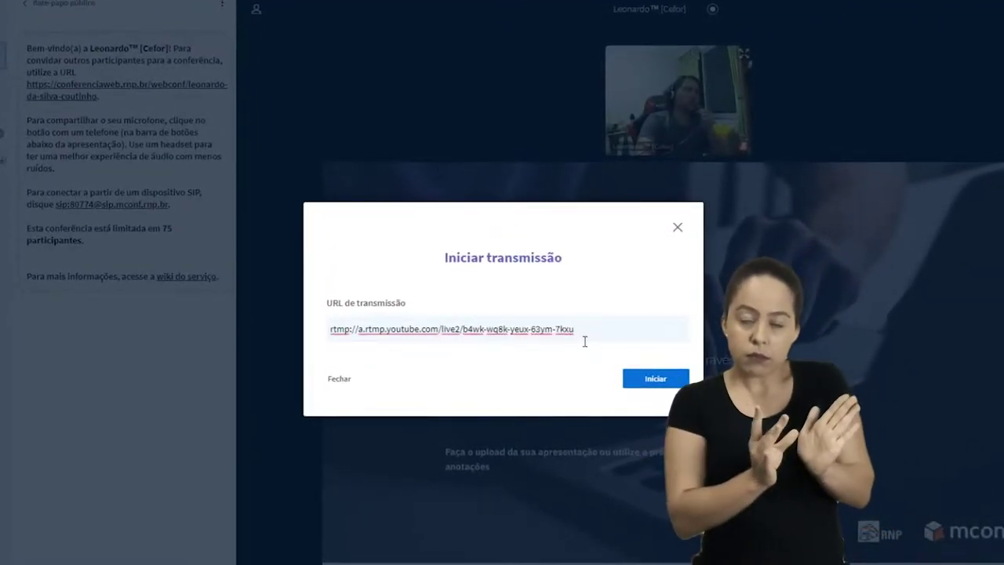
click(655, 380)
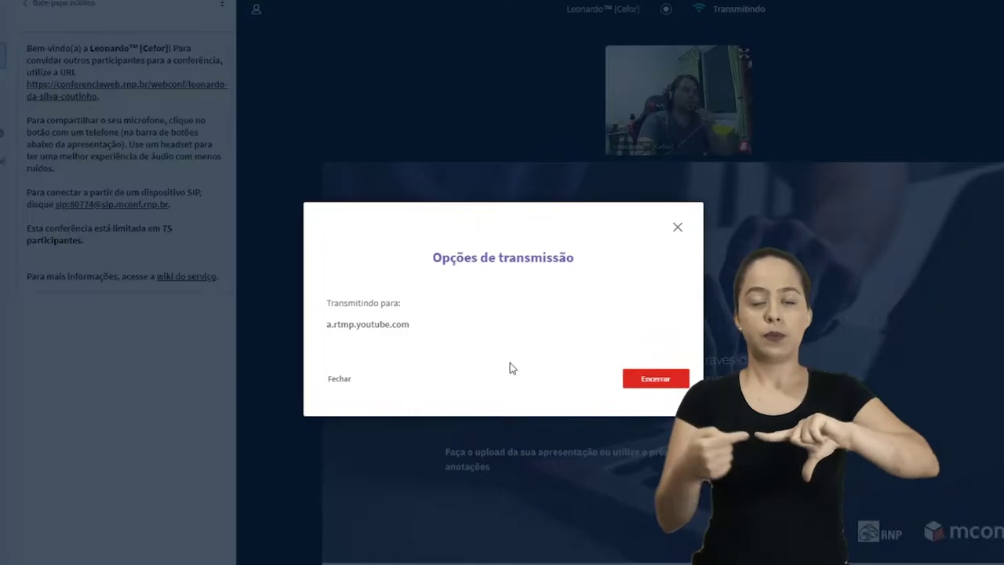
Close Mconf's Opções de transmissão and return to YouTube Studio's Teste live page.
click(354, 379)
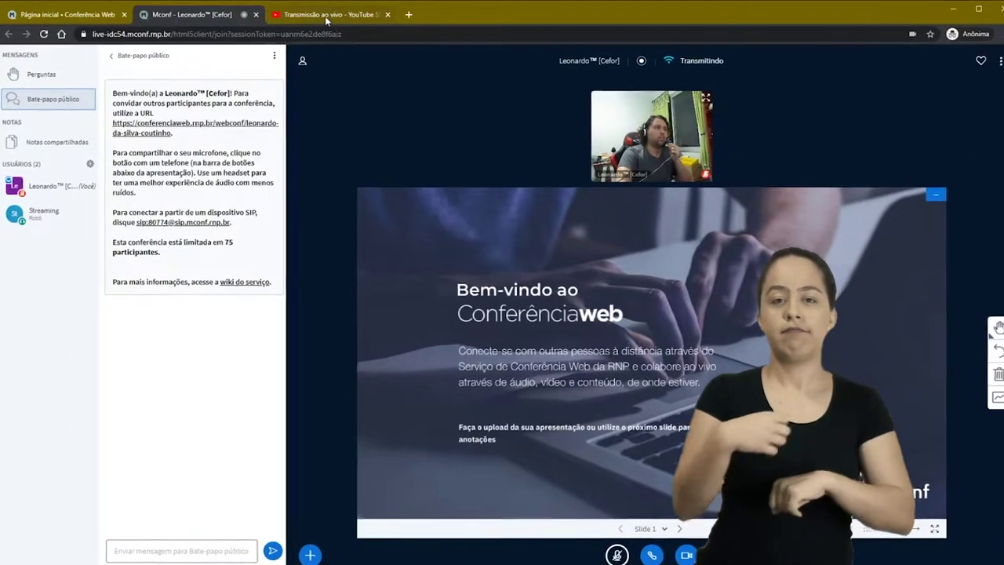
click(332, 16)
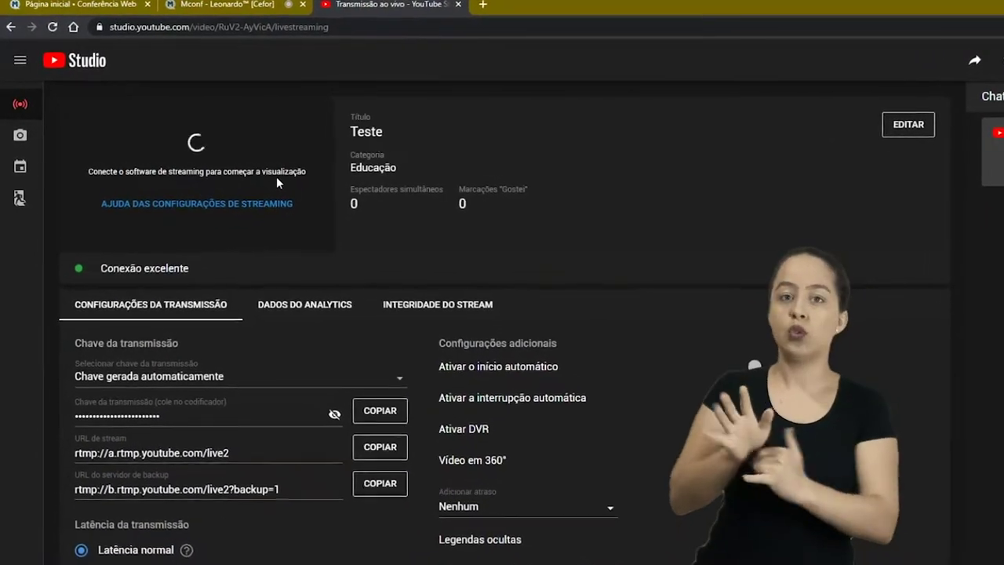
Wait for the Teste preview to play the Conferência Web session with one viewer.
double_click(379, 172)
click(381, 174)
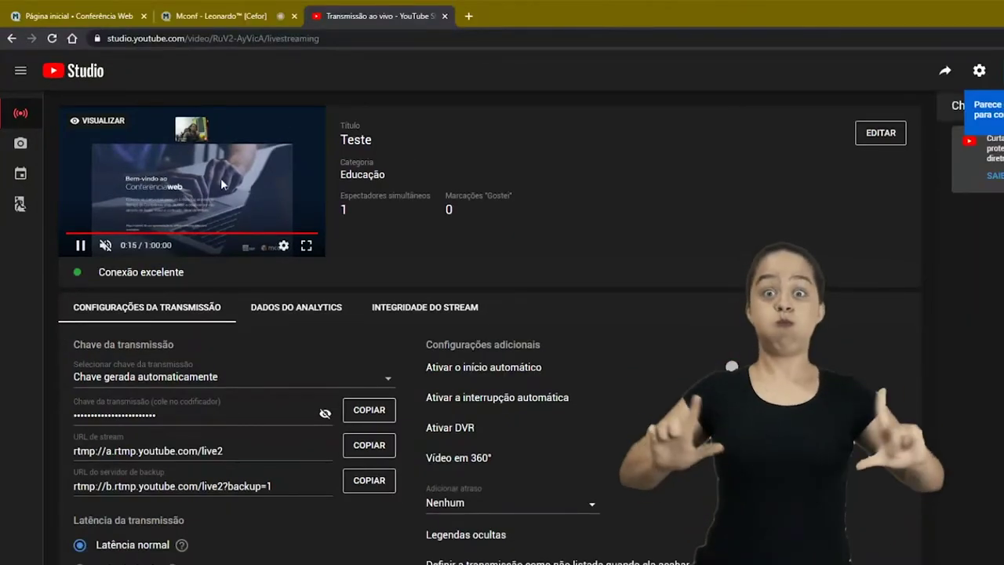
Enlarge the webcam video above the slide and apply it to everyone with Propagar layout.
click(227, 15)
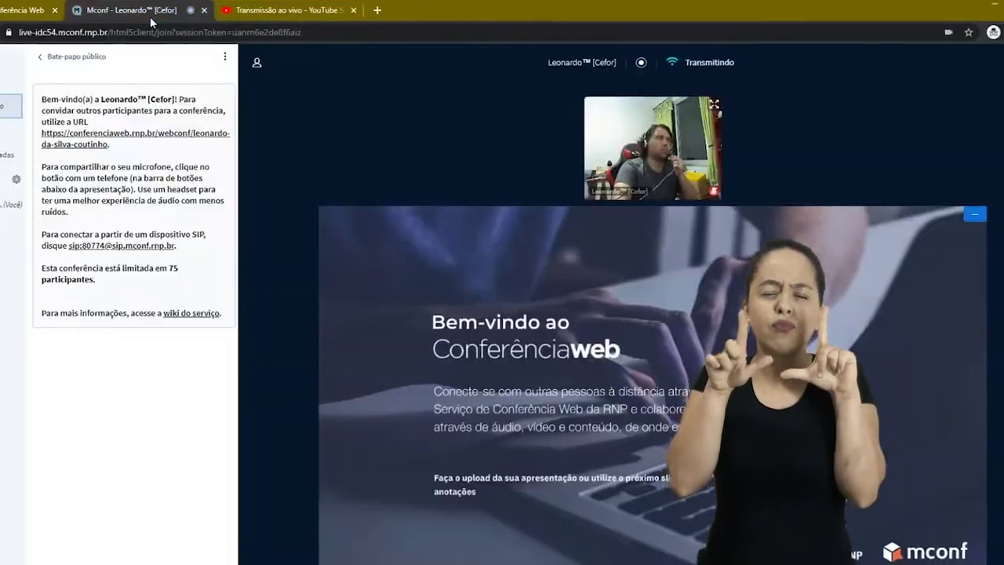
drag(583, 201, 572, 287)
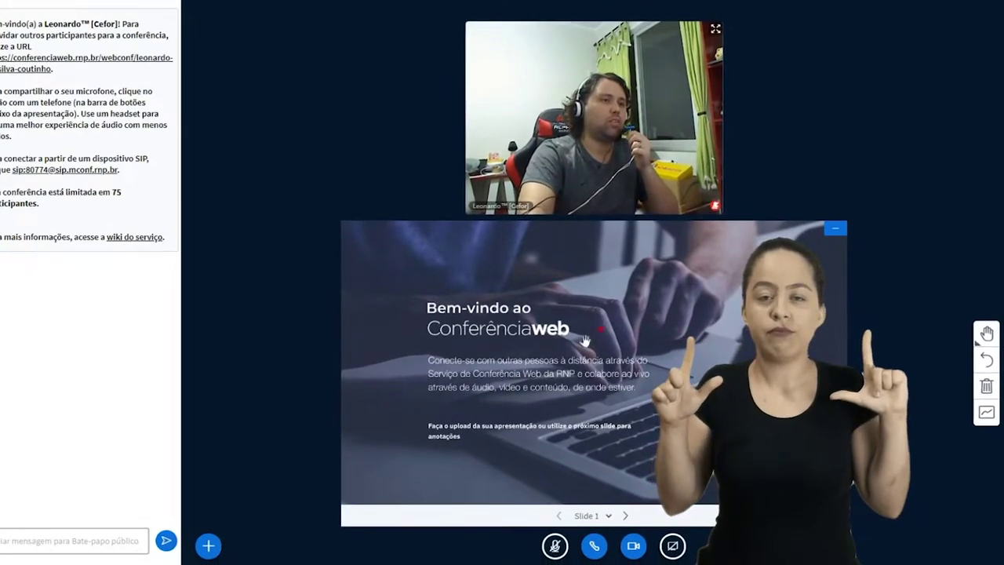
click(208, 549)
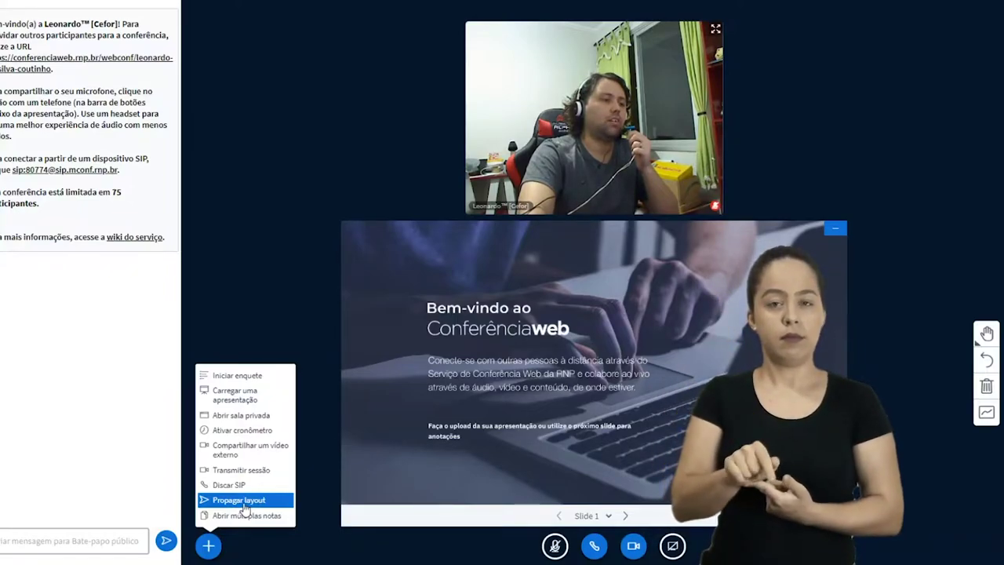
click(244, 502)
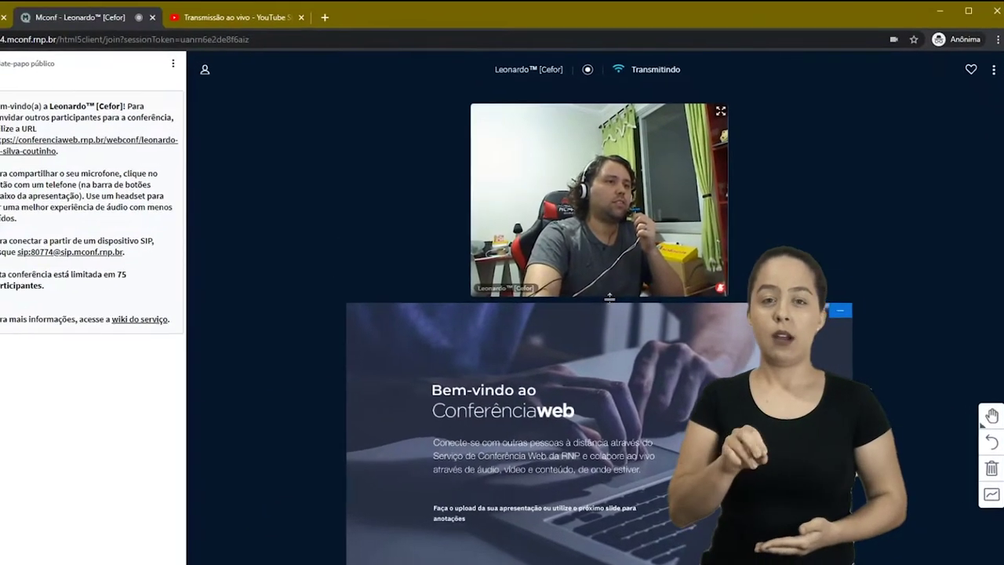
Check that the Teste live preview shows the enlarged webcam above the slide.
click(237, 17)
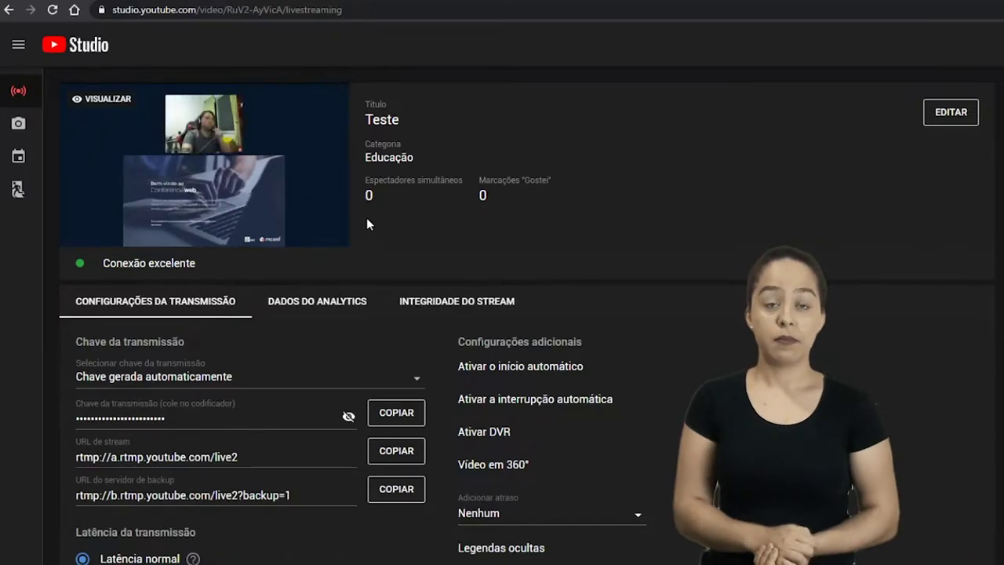
mouse_move(231, 202)
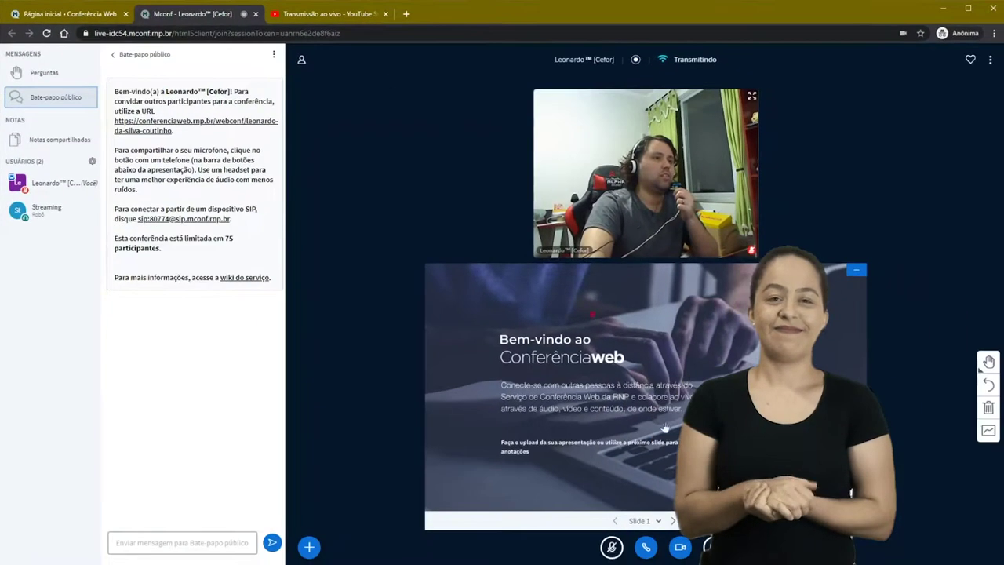
Turn off webcam sharing so only the Conferência Web slide fills the view.
click(681, 547)
click(415, 375)
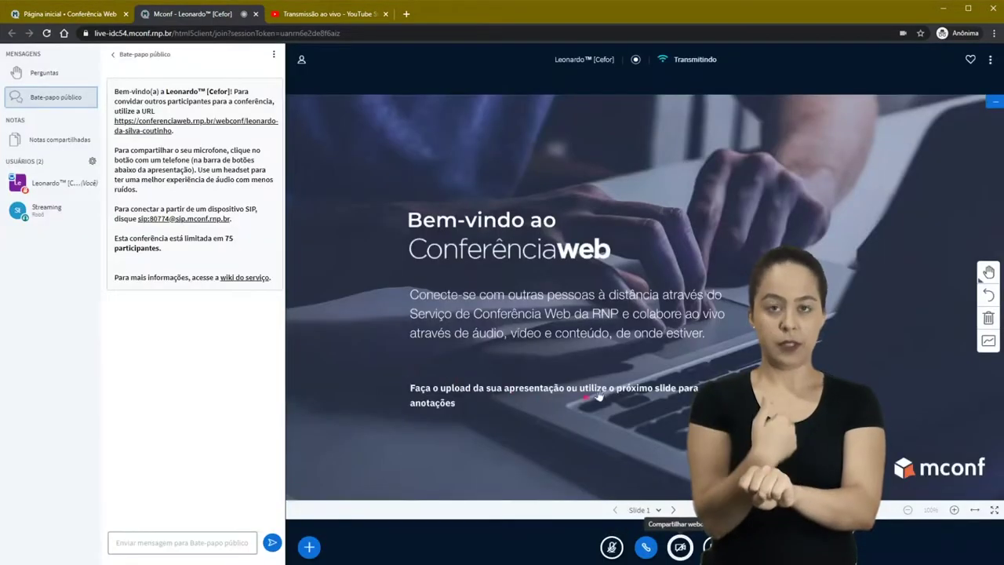
Read the yellow Erro banner about insufficient video above the slide-only preview, then return to Mconf.
click(310, 15)
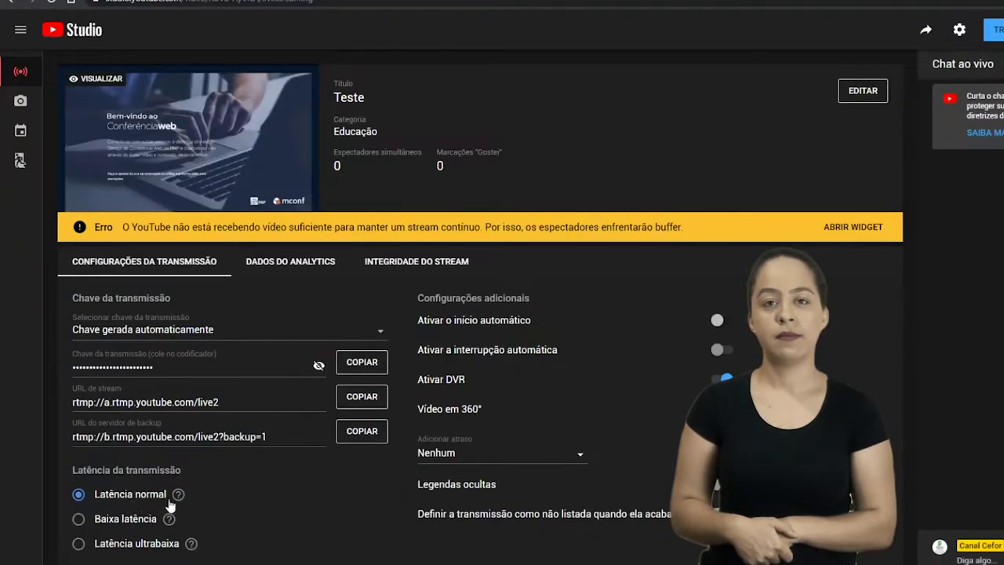
mouse_move(176, 500)
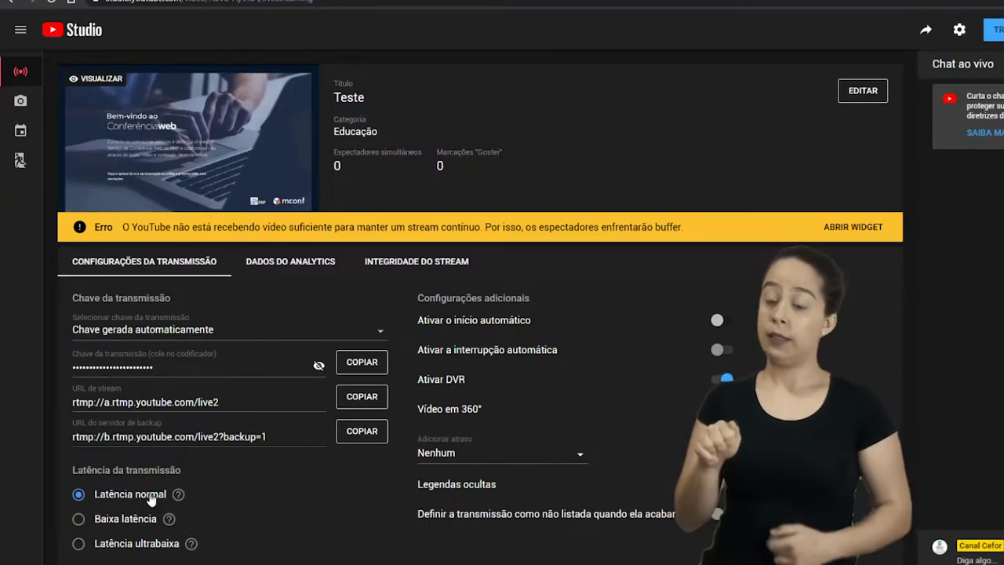
drag(251, 227, 378, 227)
click(357, 227)
drag(303, 227, 684, 227)
click(302, 227)
click(384, 228)
click(377, 230)
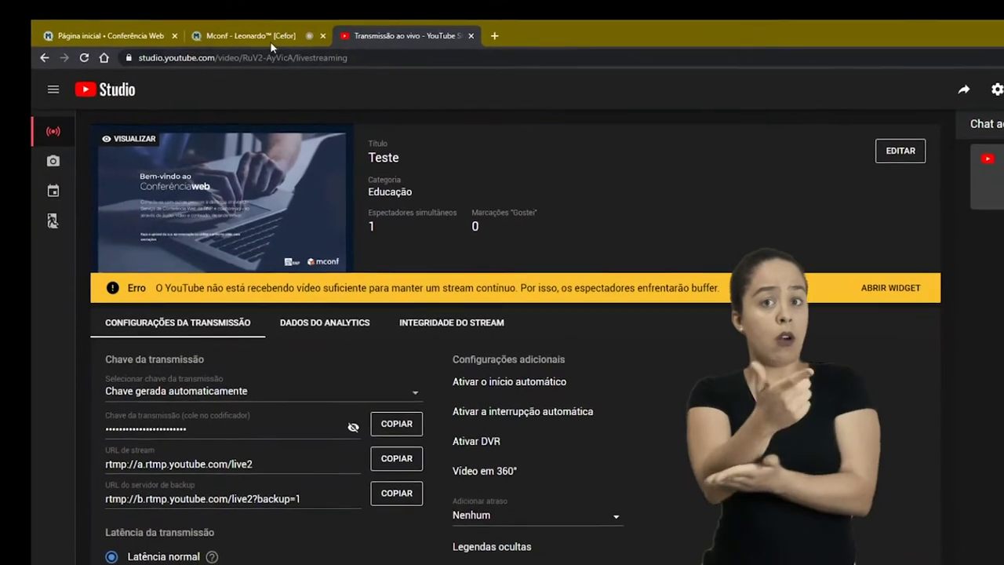
click(245, 30)
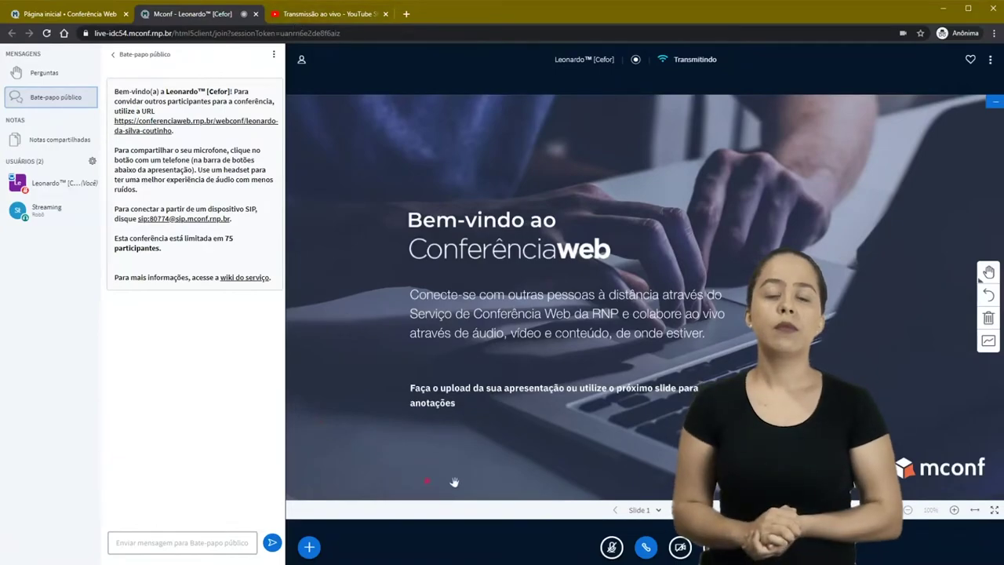
Stop Mconf's broadcast with Transmitir sessão > Encerrar, then check YouTube Studio's Teste page.
click(309, 547)
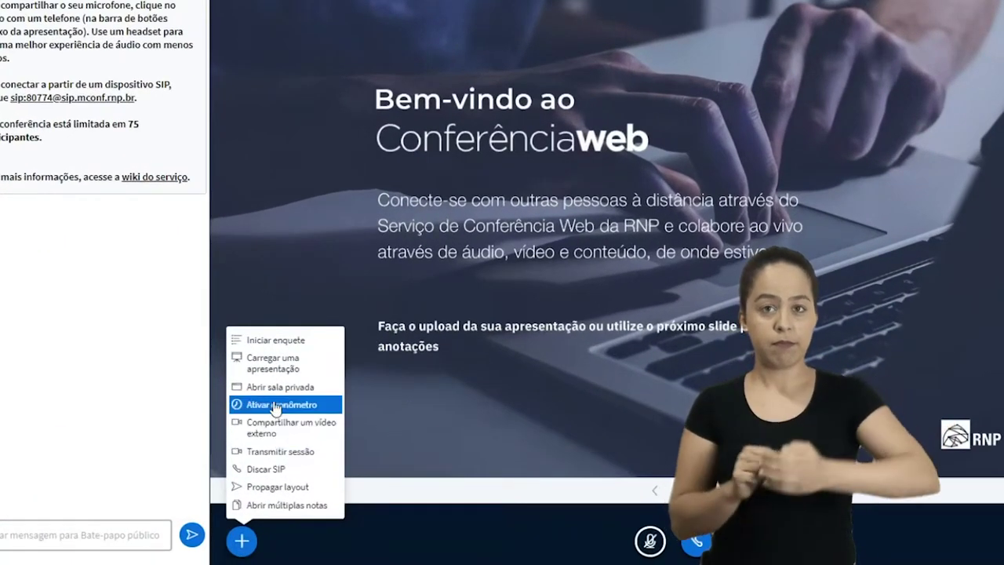
click(273, 455)
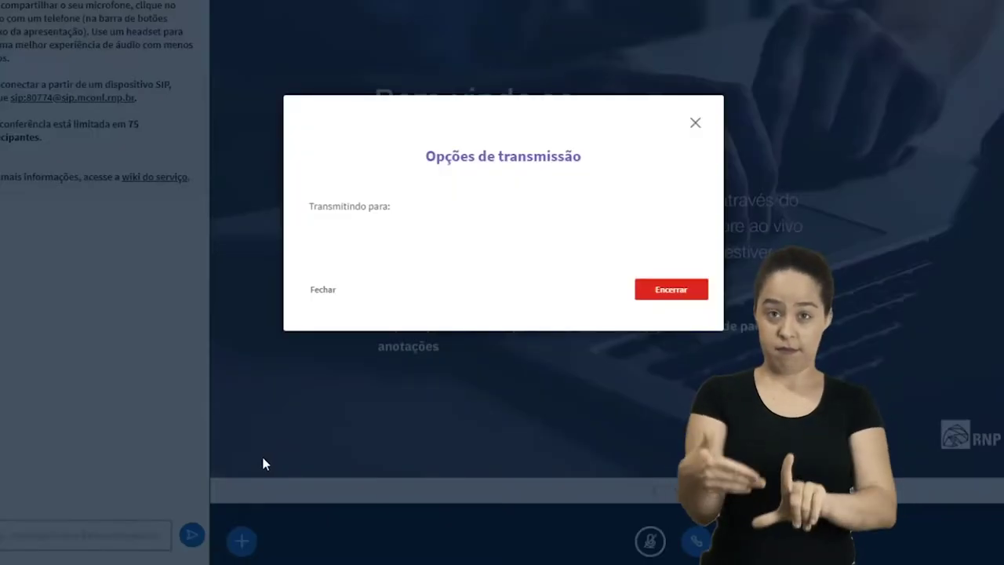
click(674, 295)
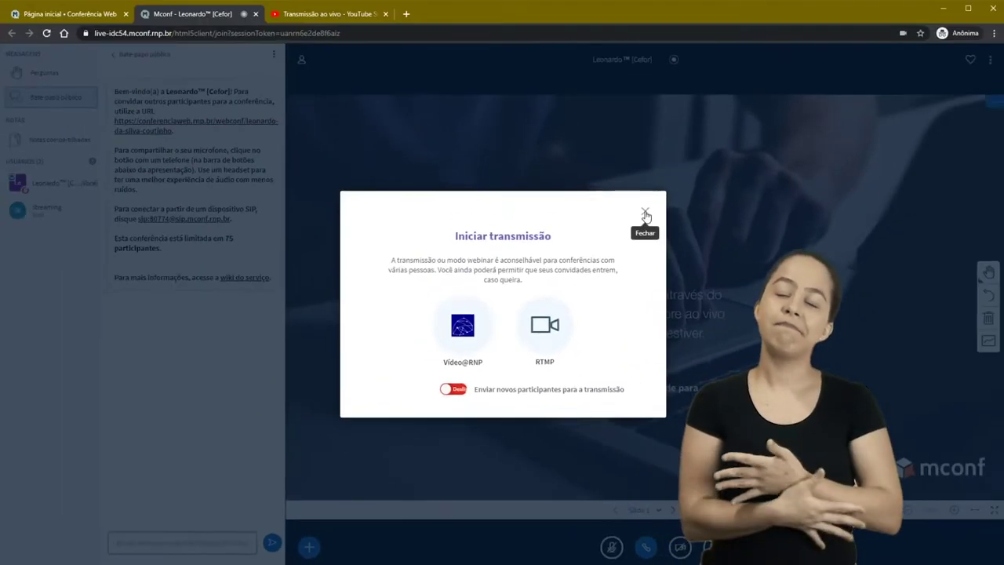
click(686, 109)
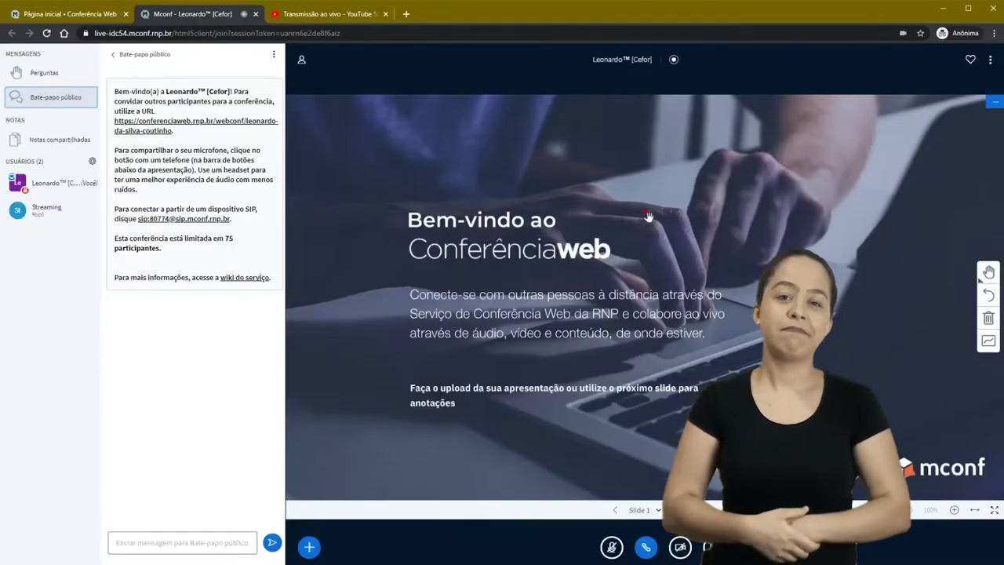
click(313, 17)
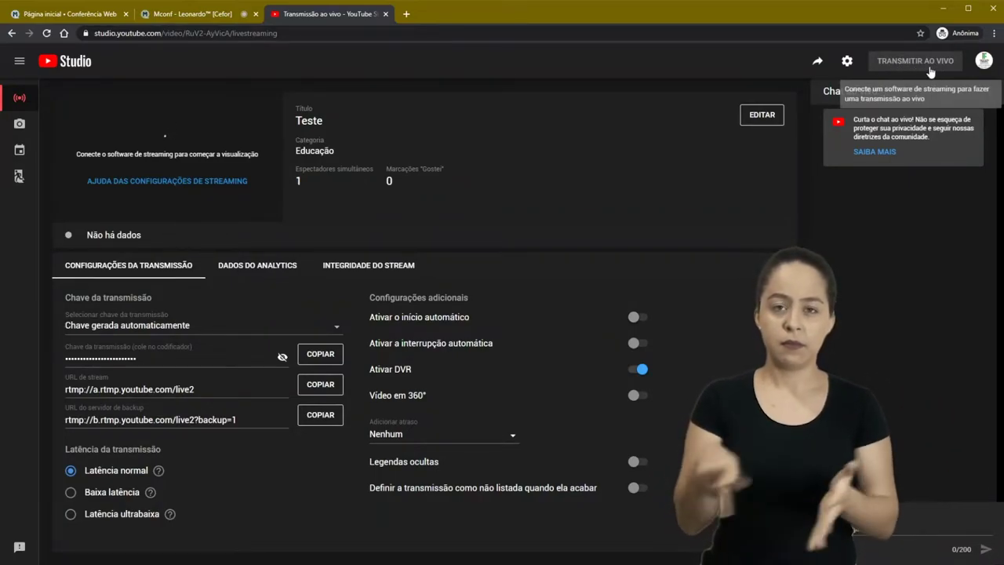
Choose RTMP streaming in Mconf and paste YouTube's stream URL as the broadcast address.
click(213, 17)
click(309, 549)
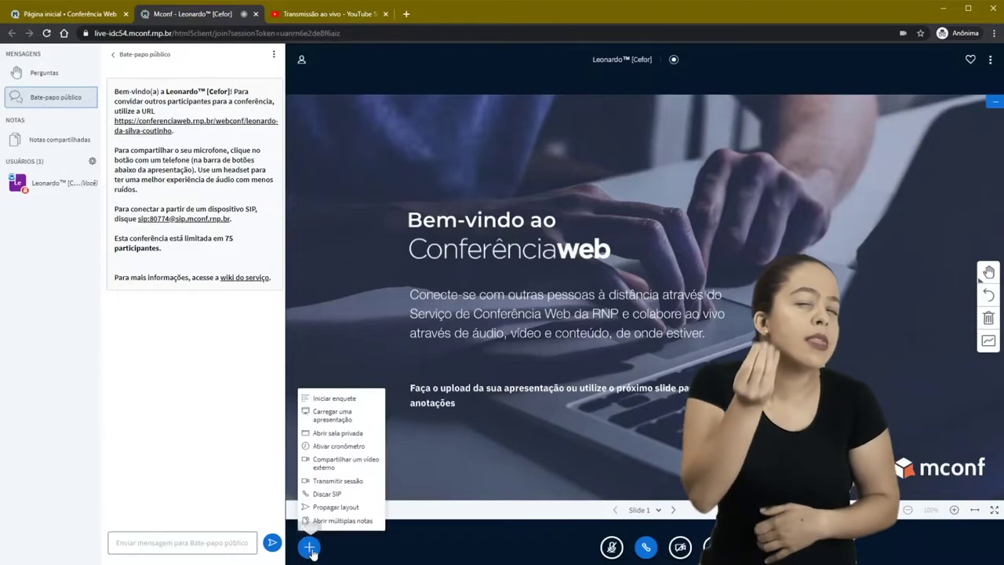
click(345, 480)
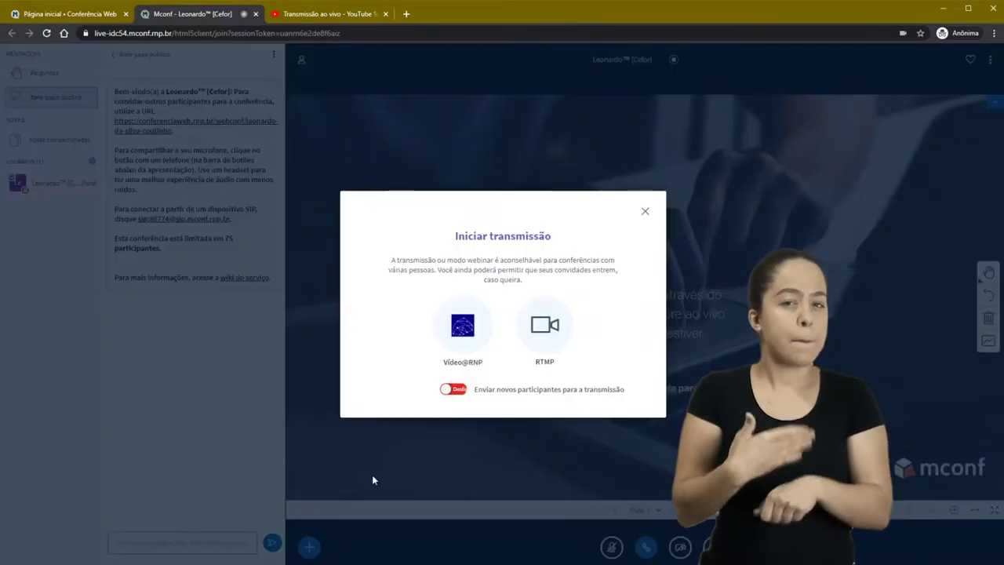
click(543, 327)
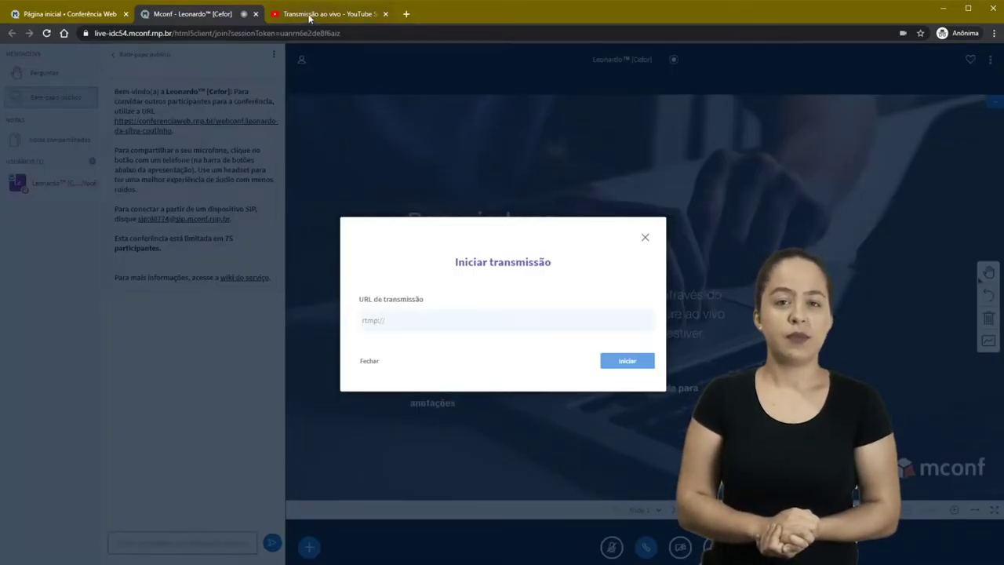
click(309, 17)
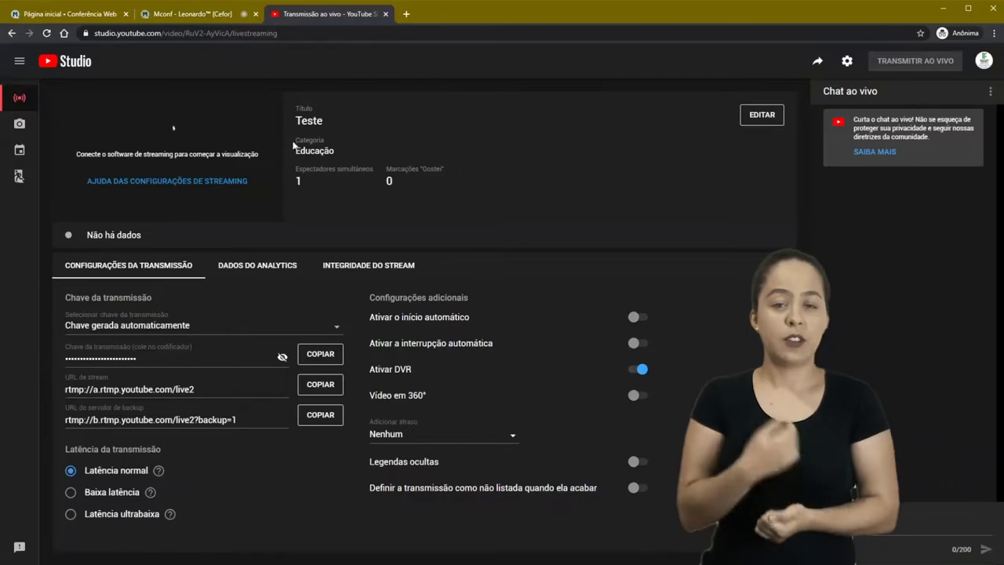
click(314, 386)
click(192, 13)
click(380, 321)
text(rtmp://a.rtmp.youtube.com/live2)
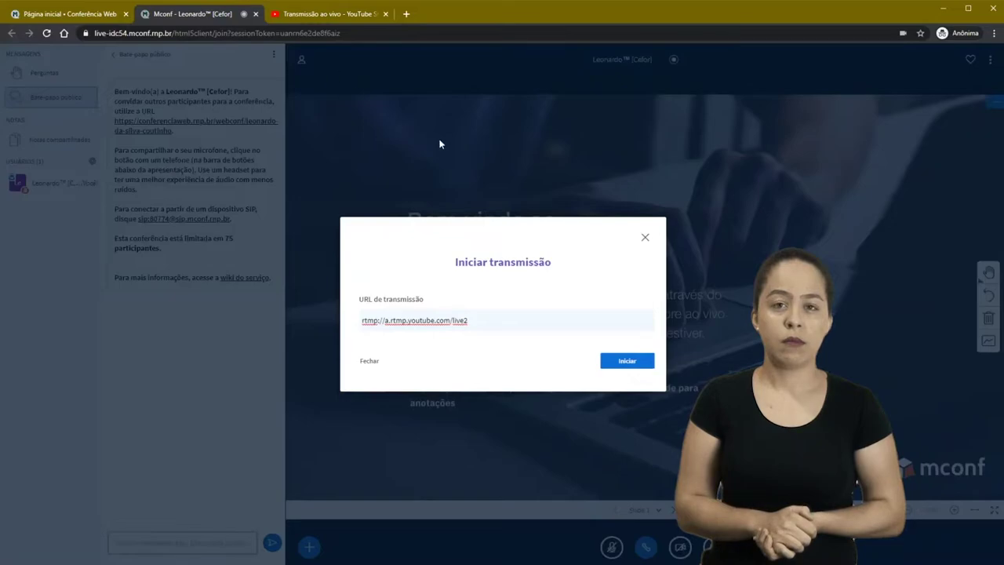
Append the YouTube stream key to the RTMP URL and start transmitting with Iniciar.
click(345, 19)
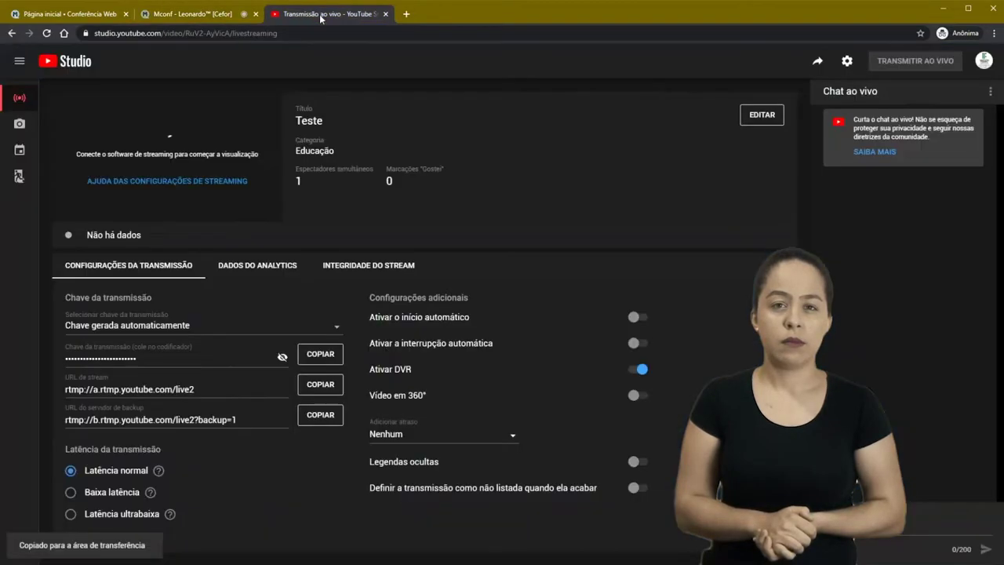
click(320, 354)
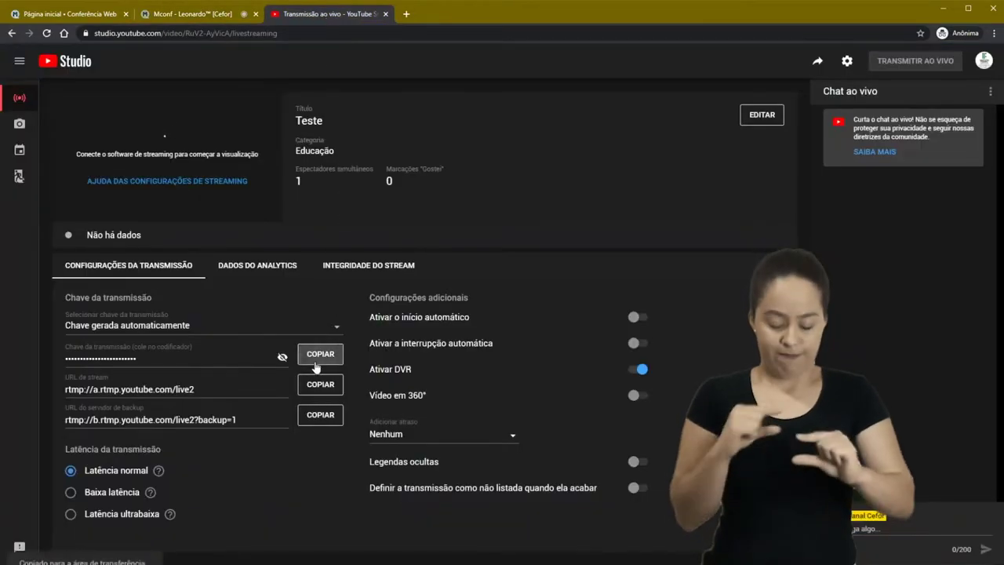
key(ctrl+Page_Up)
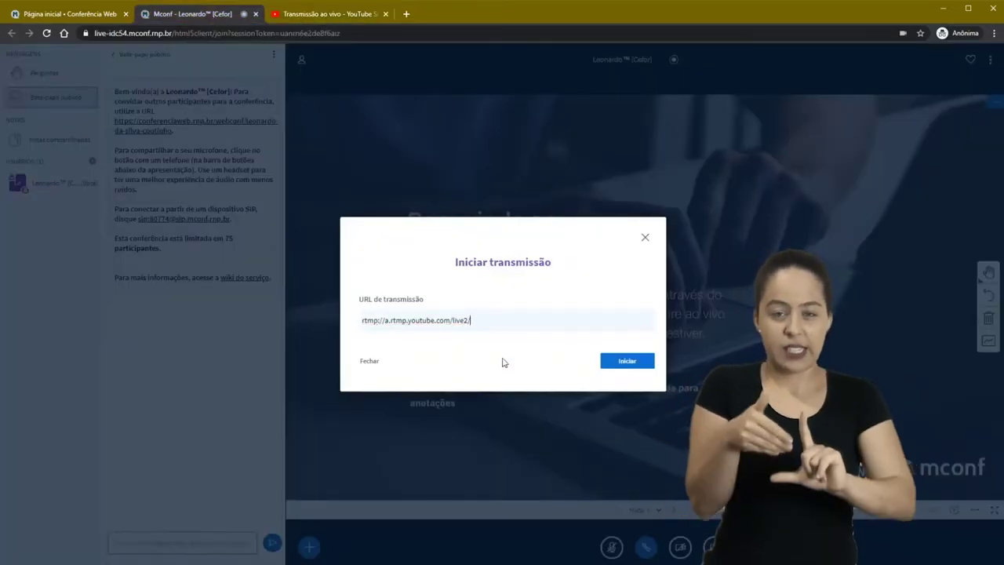
click(628, 363)
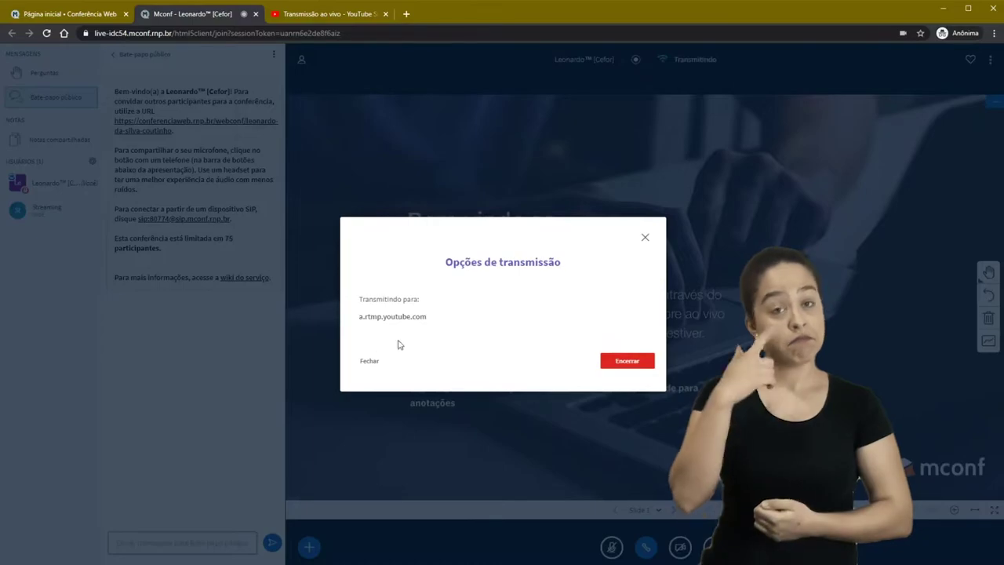
click(369, 362)
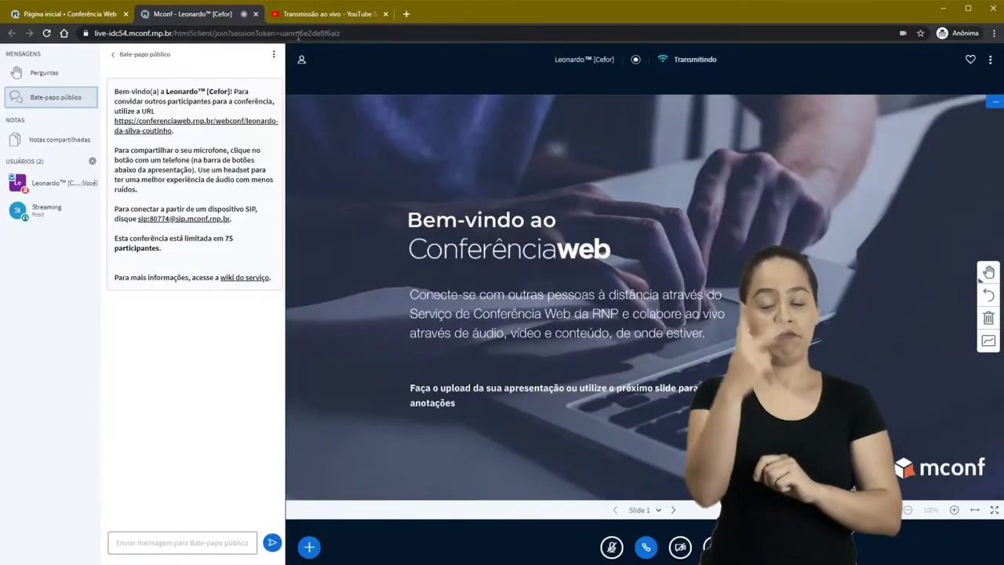
Take the Teste stream live with TRANSMITIR AO VIVO in YouTube Studio.
click(295, 15)
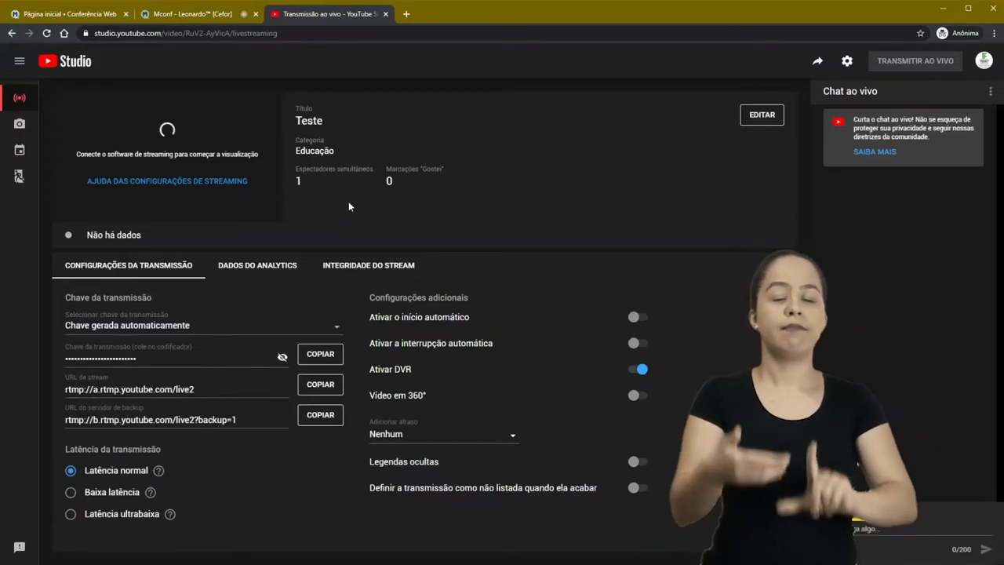
click(281, 357)
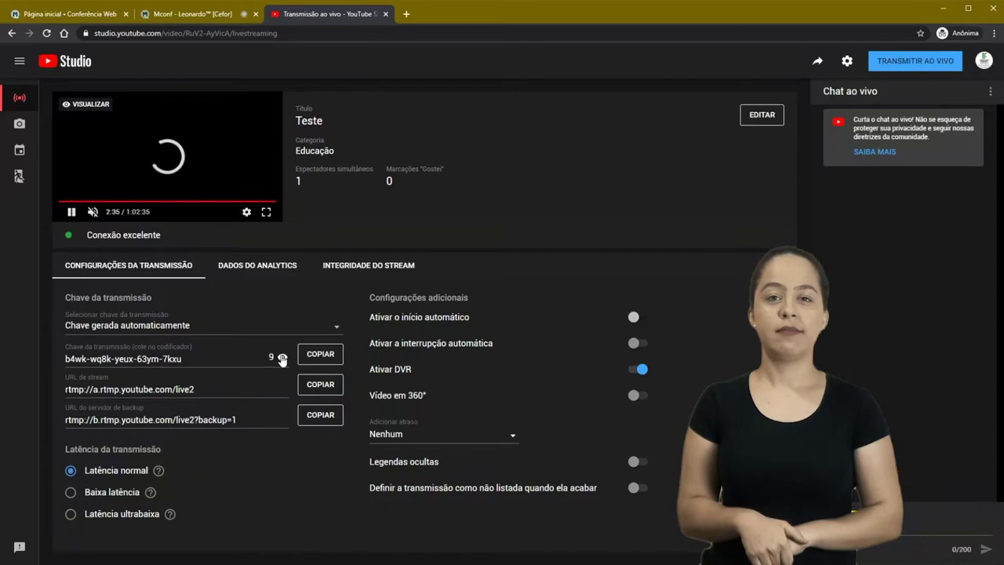
click(282, 358)
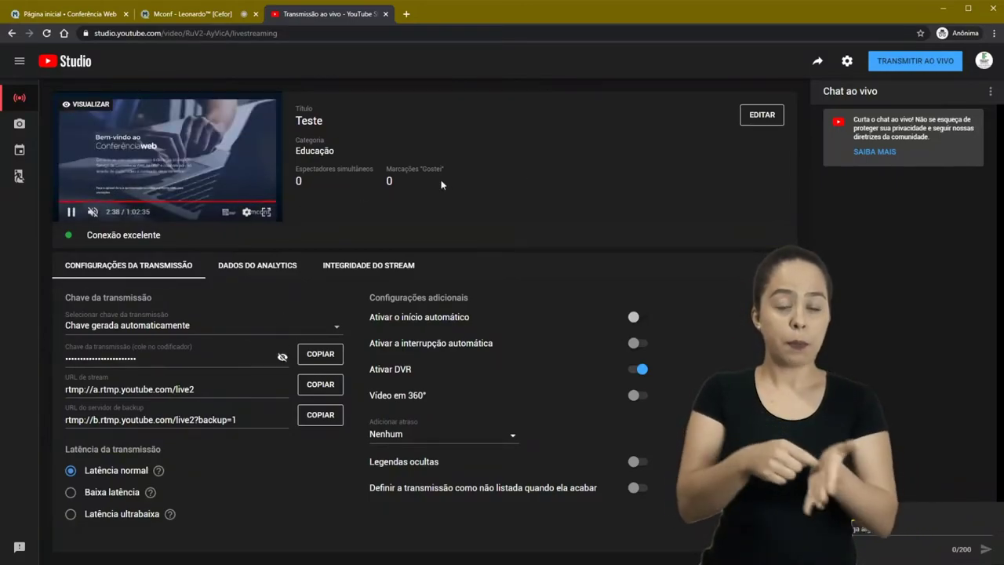
click(900, 67)
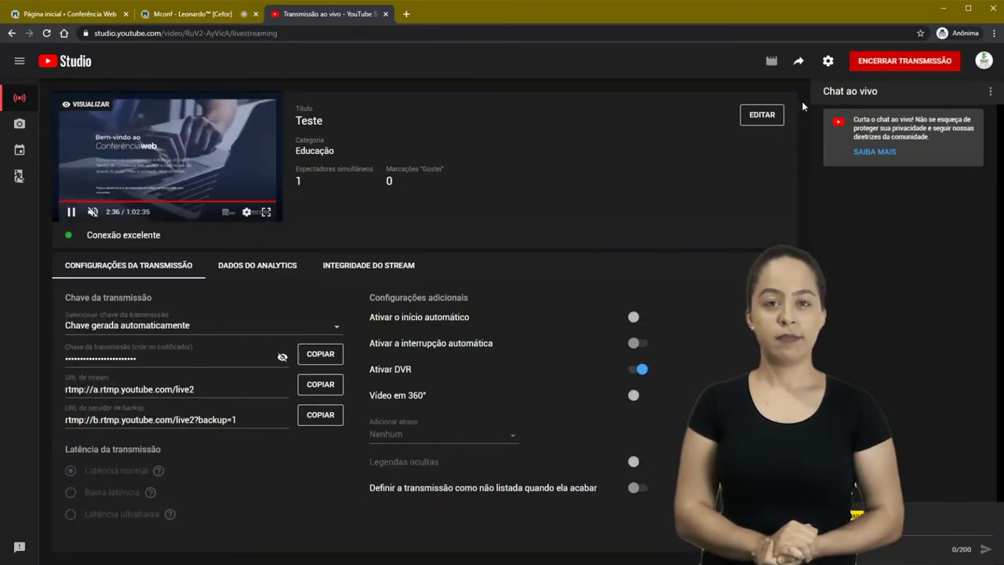
Copy the stream's youtu.be share link and open it in a new tab.
click(799, 63)
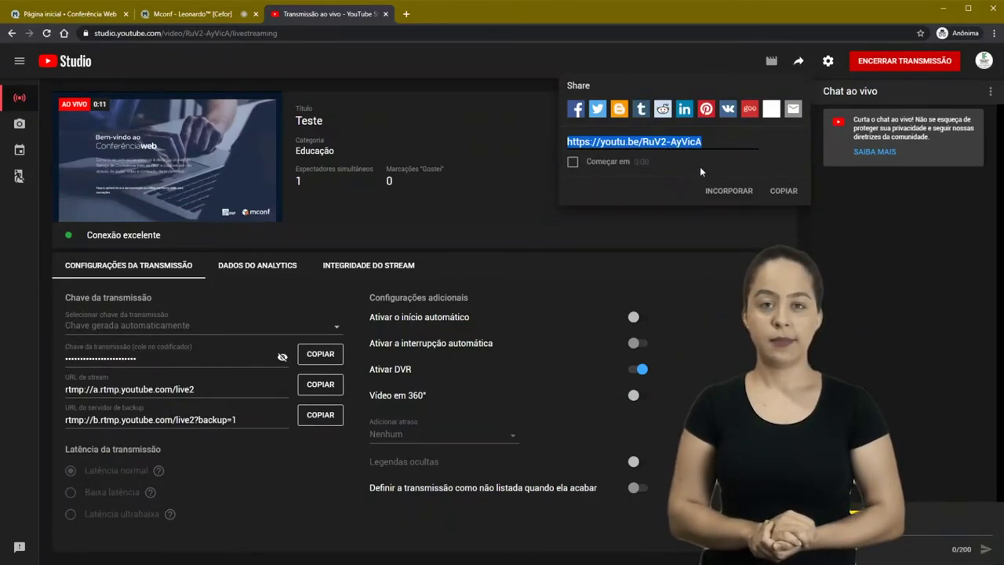
key(ctrl+t)
text(https://youtu.be/RuV2-AyVicA)
key(Return)
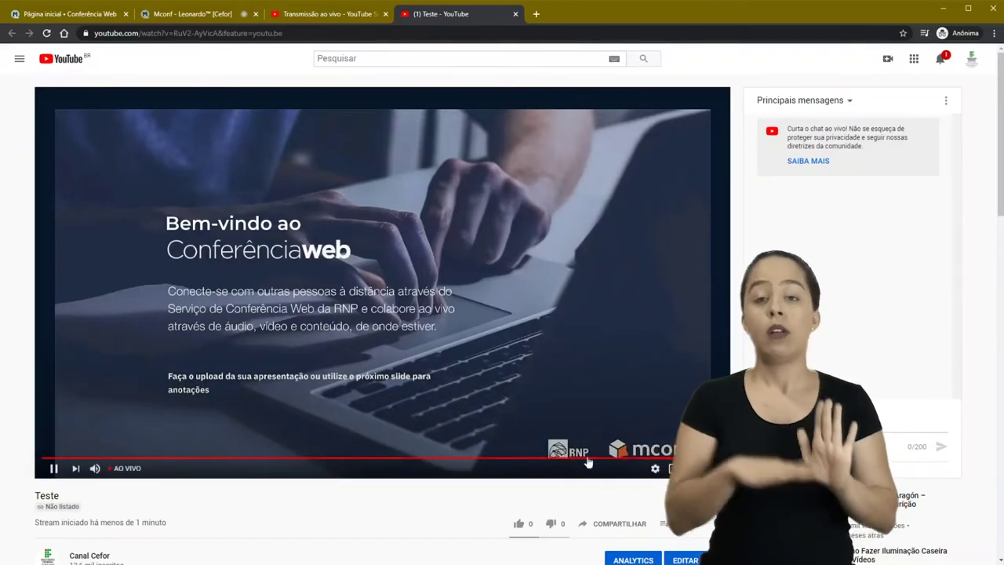
Check the available Qualidade options in the live Teste player's settings.
click(656, 468)
click(682, 438)
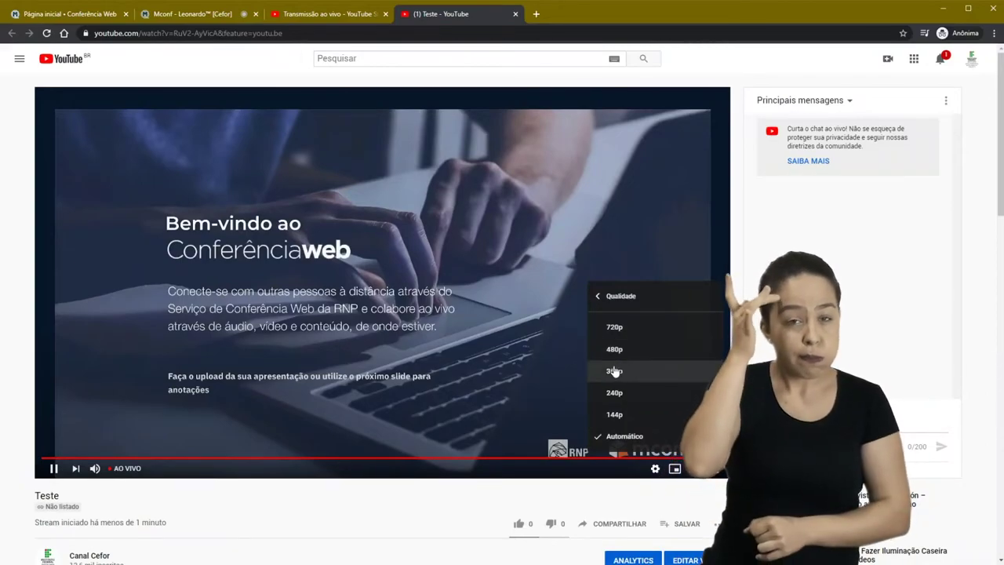
click(659, 483)
scroll(435, 479, down, 2)
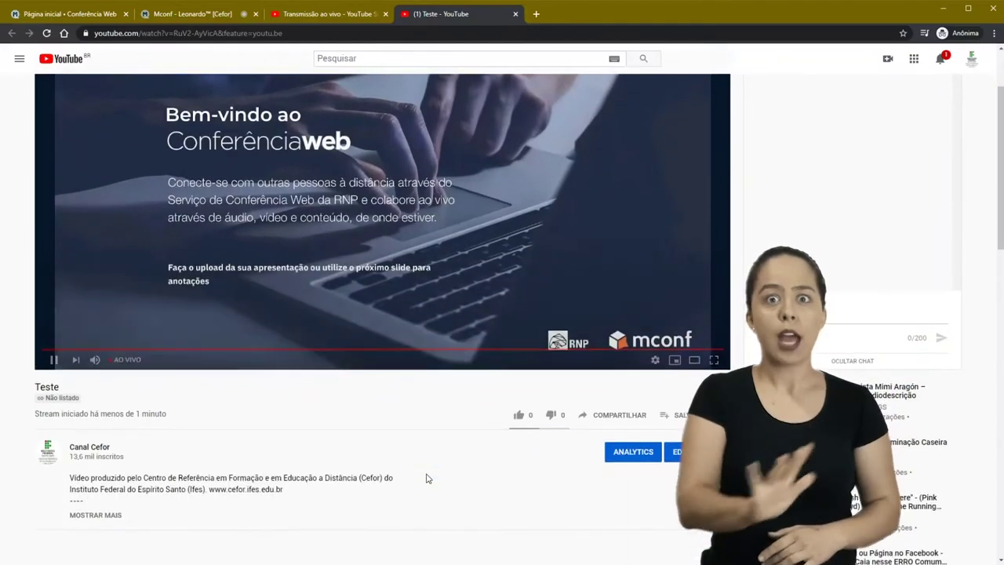
scroll(426, 475, up, 2)
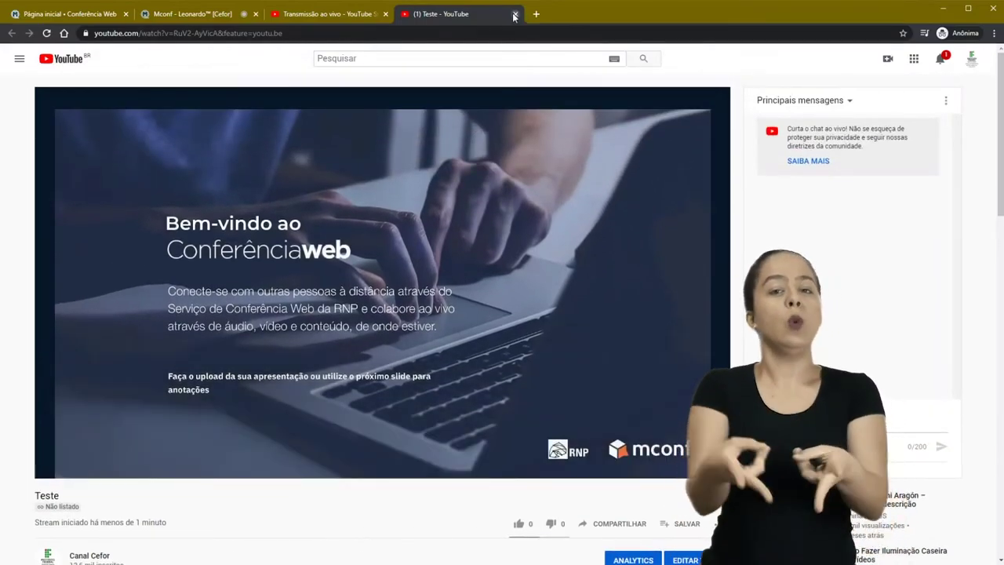
Close the watch tab and stop the Teste stream via ENCERRAR TRANSMISSÃO > PARAR.
click(514, 14)
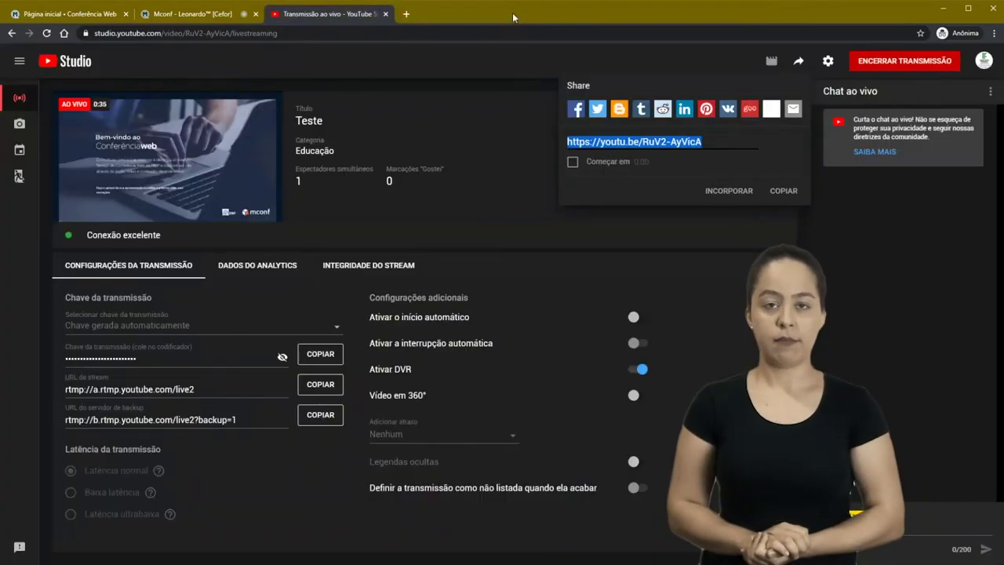
click(886, 61)
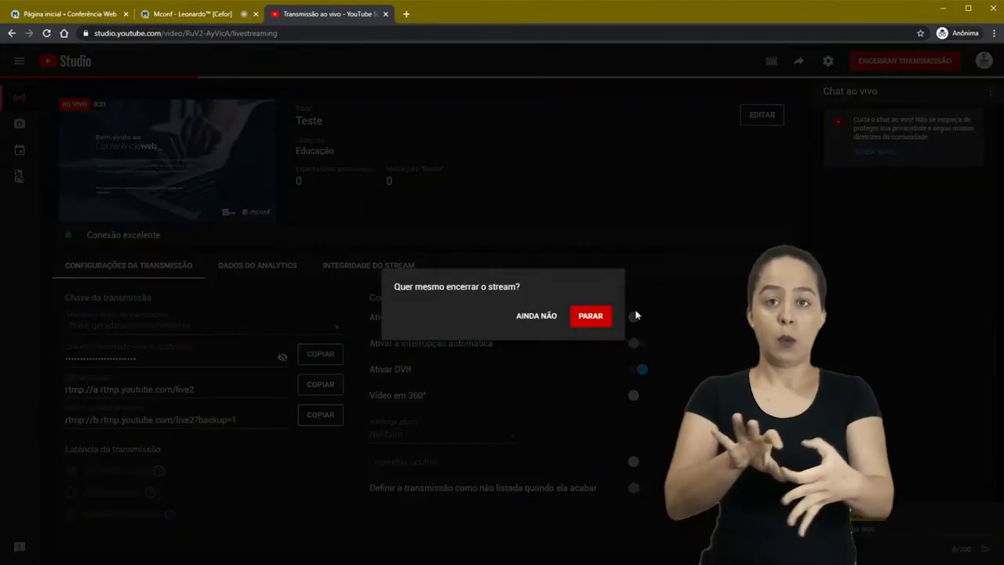
click(593, 318)
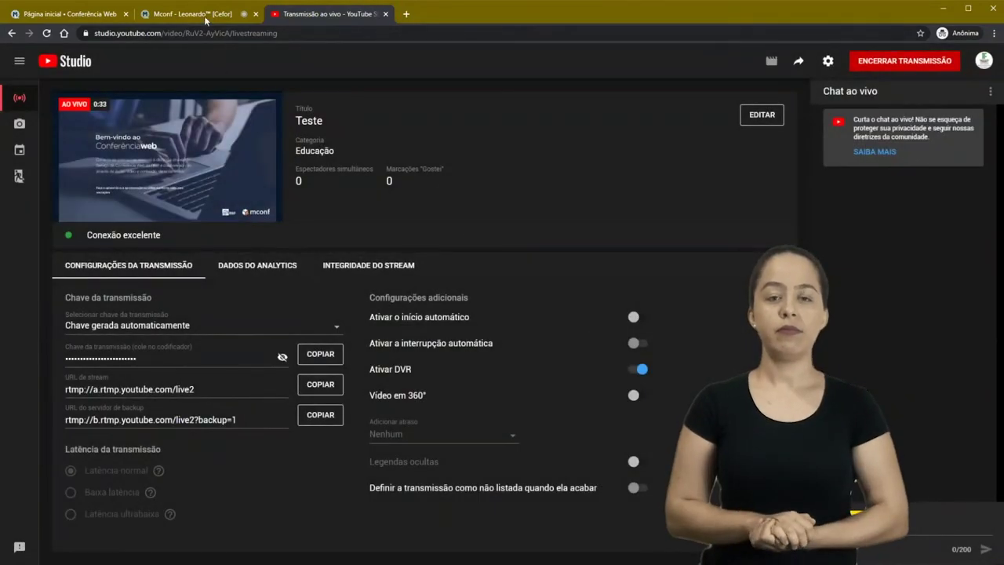
click(205, 14)
End Mconf's YouTube broadcast via Transmitir sessão > Encerrar and close the Iniciar transmissão dialog.
click(303, 554)
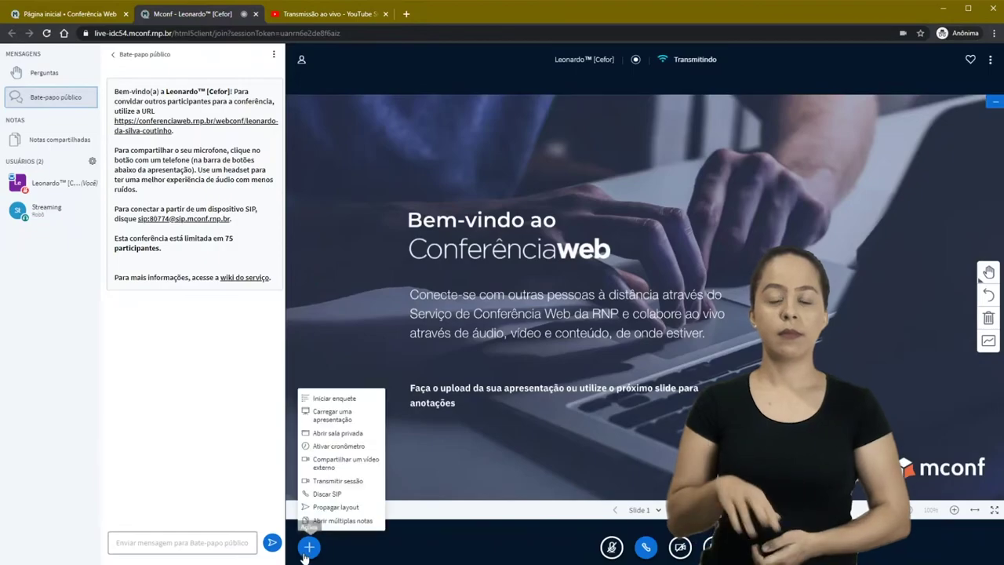
click(338, 481)
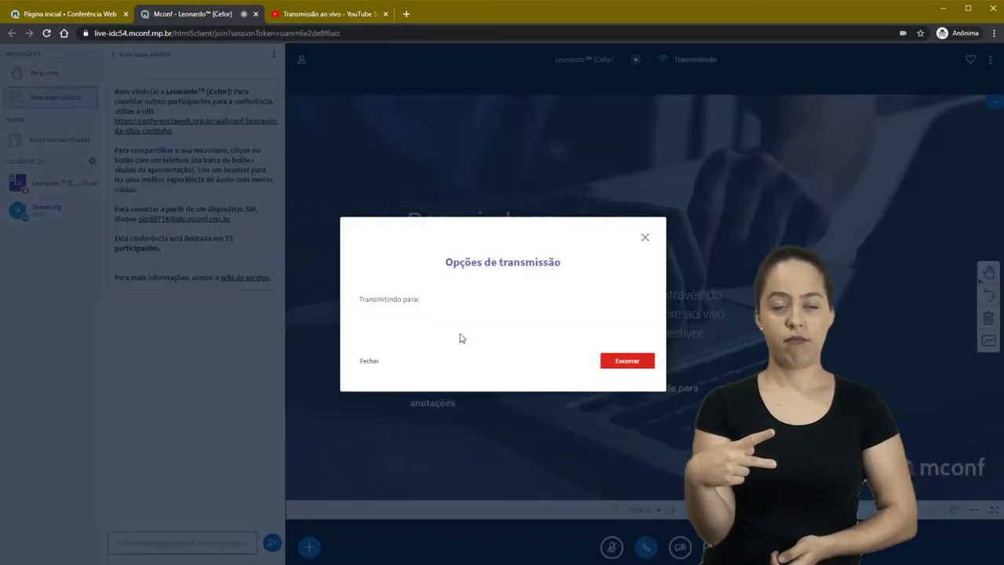
click(636, 367)
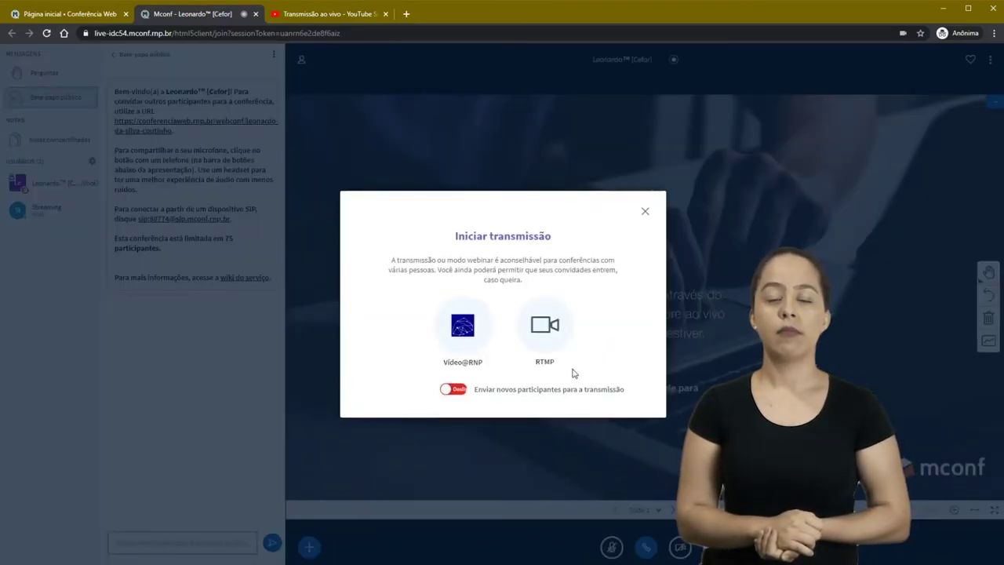
click(645, 212)
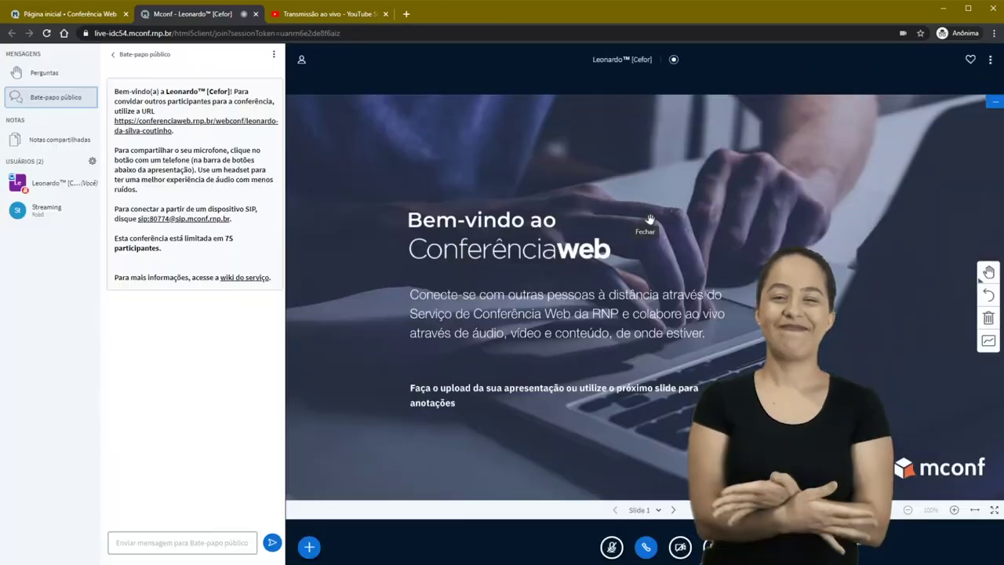
triple_click(165, 241)
click(173, 255)
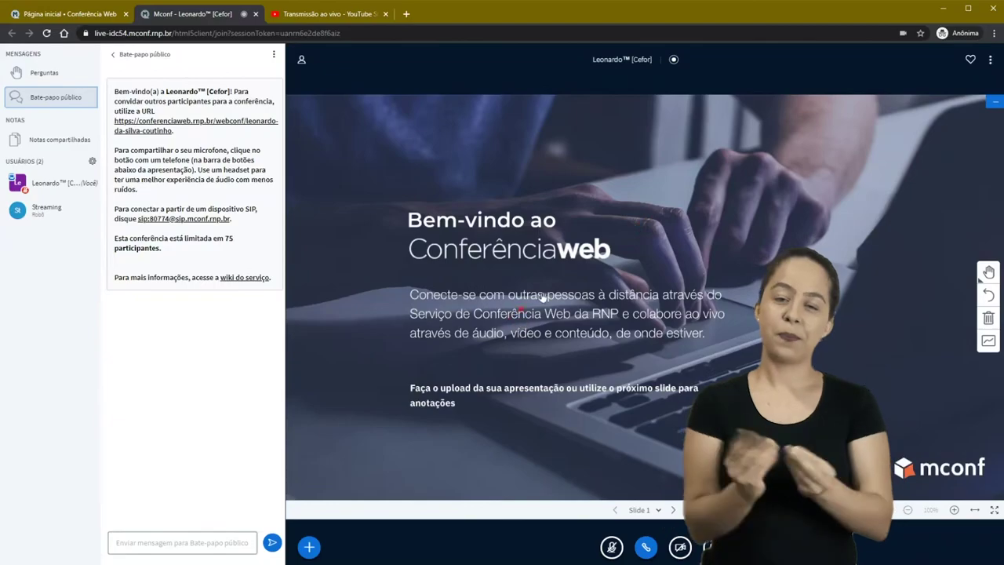